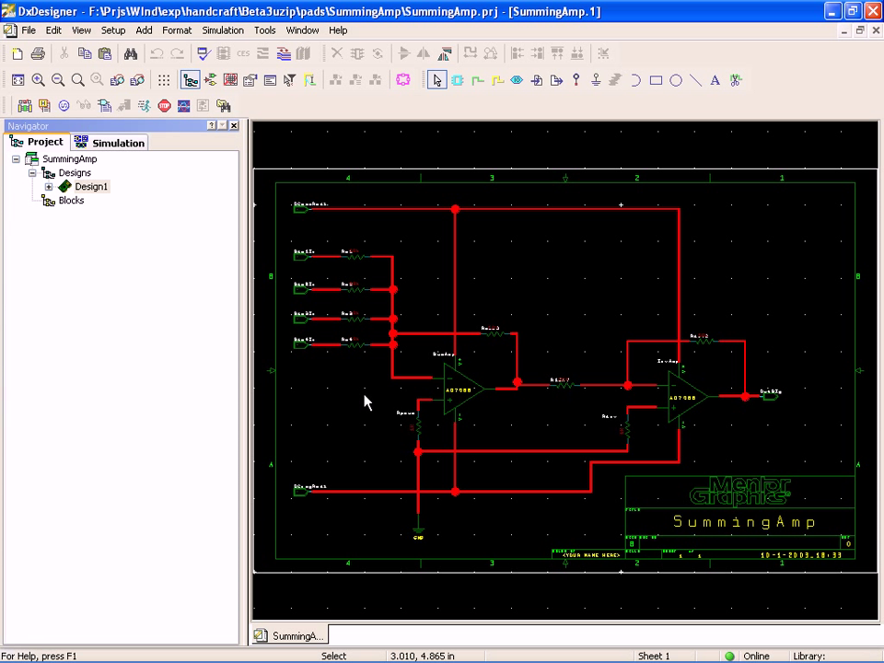
Step: Expand SummingAmp > TRAN in EZwave's Waveform List so the signals down to V(sig4in) appear
{"action": "mouse_move", "coordinate": [414, 659]}
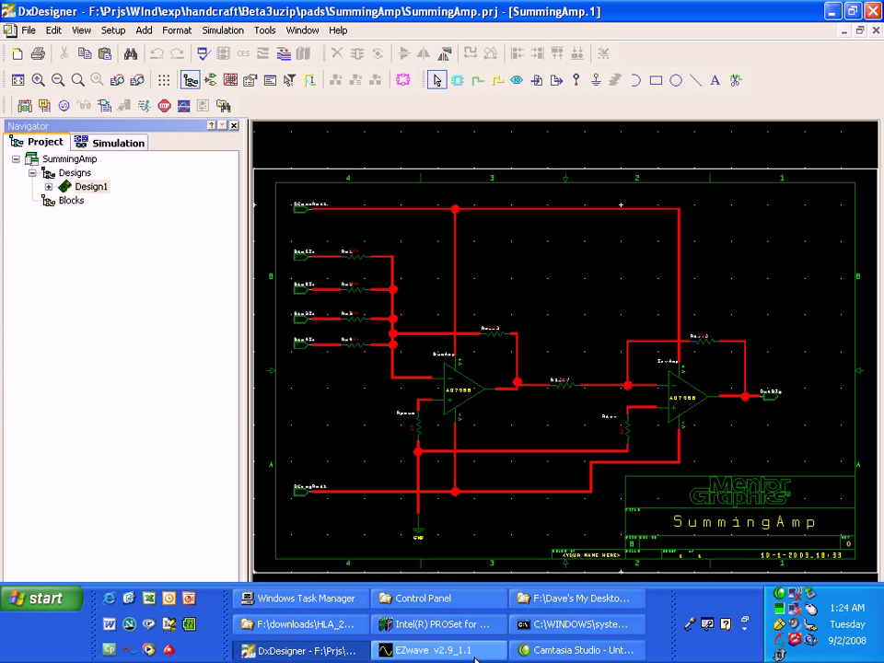
{"action": "left_click", "coordinate": [479, 652]}
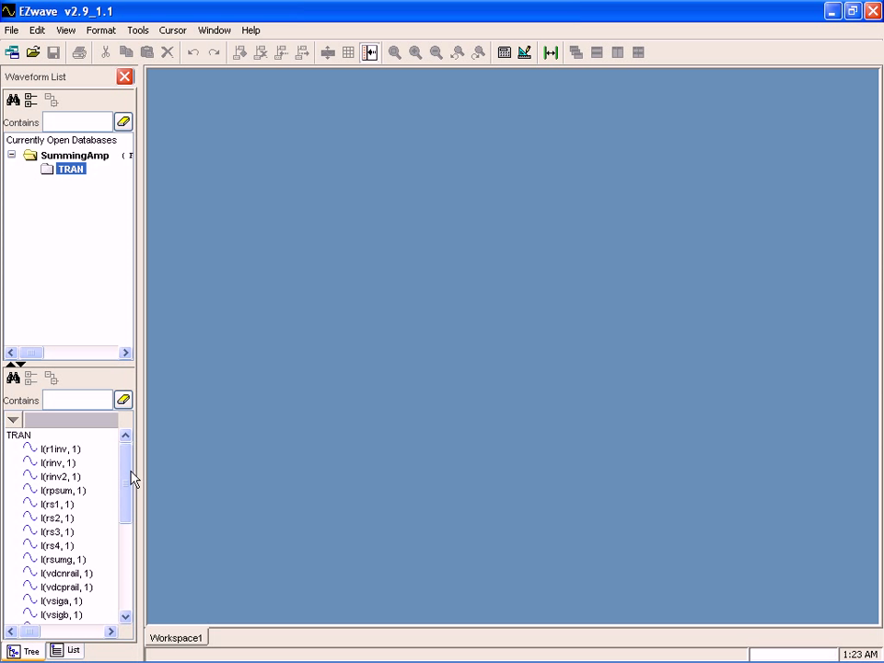
{"action": "left_click_drag", "start_coordinate": [130, 472], "coordinate": [129, 586]}
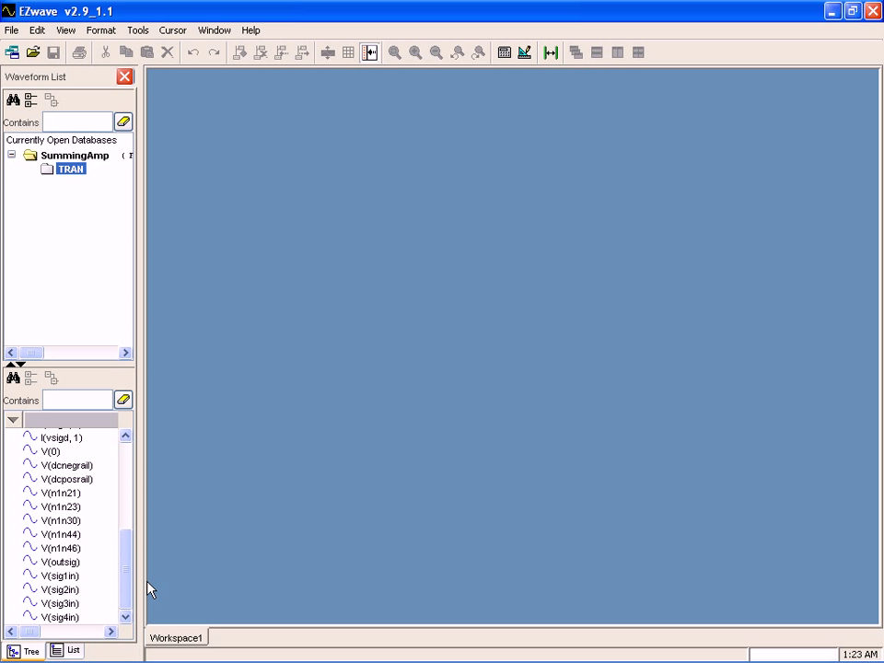
{"action": "left_click", "coordinate": [70, 652]}
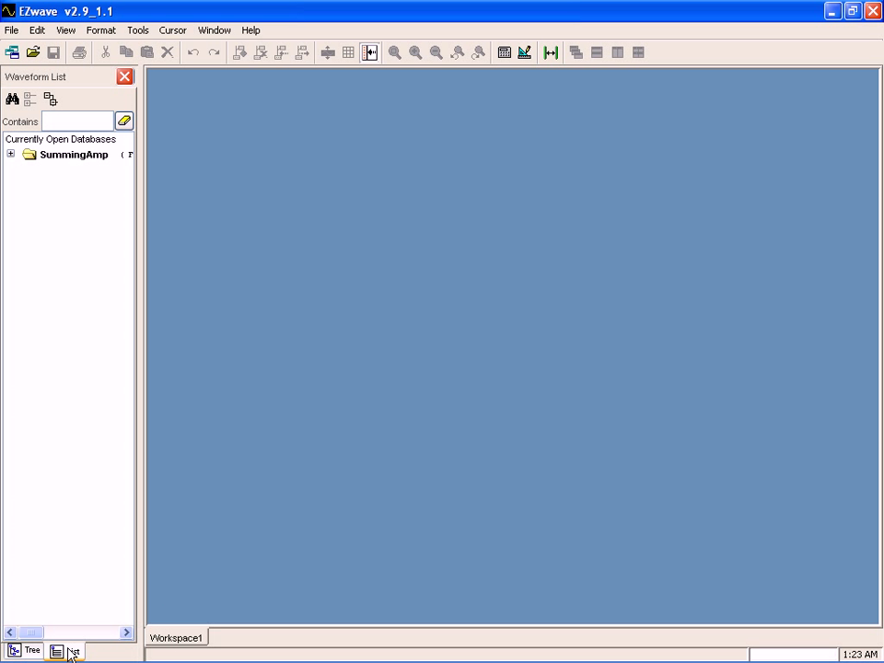
{"action": "left_click", "coordinate": [11, 154]}
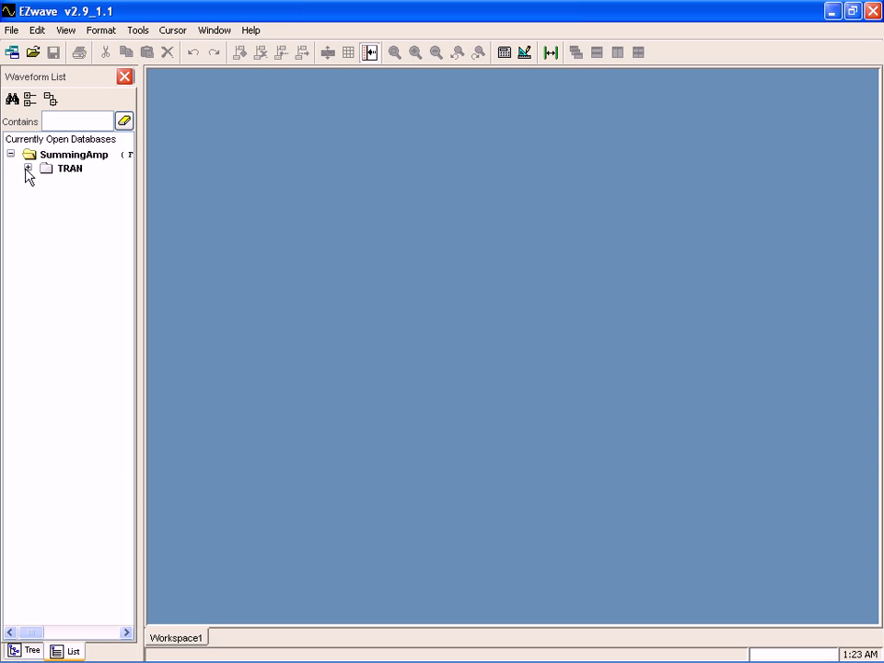
{"action": "left_click", "coordinate": [27, 169]}
{"action": "left_click", "coordinate": [60, 650]}
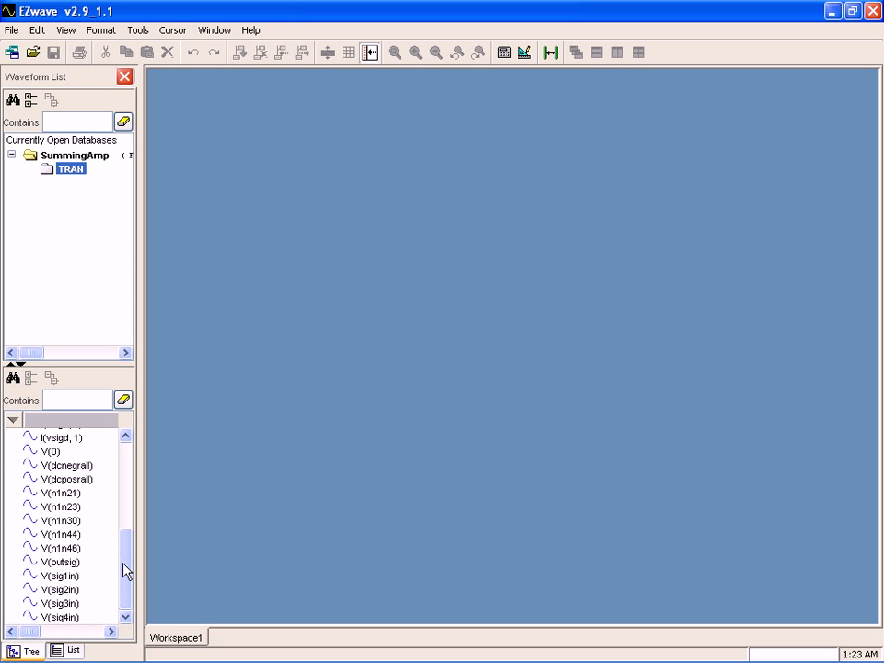
Step: Plot V(sig1in), V(sig2in), V(sig3in), V(sig4in) and V(outsig) as five stacked traces in Wave:2
{"action": "double_click", "coordinate": [48, 578]}
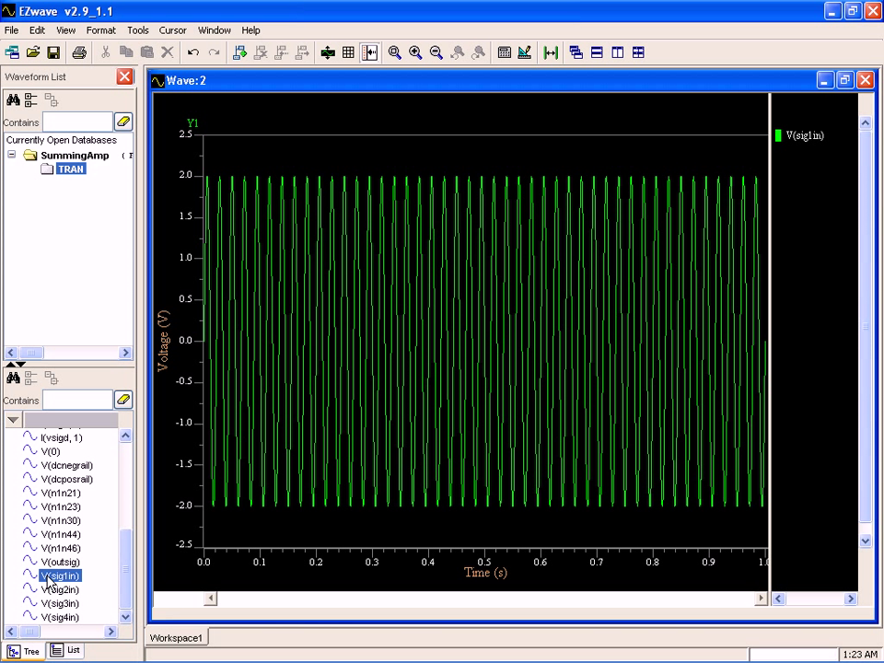
{"action": "double_click", "coordinate": [54, 590]}
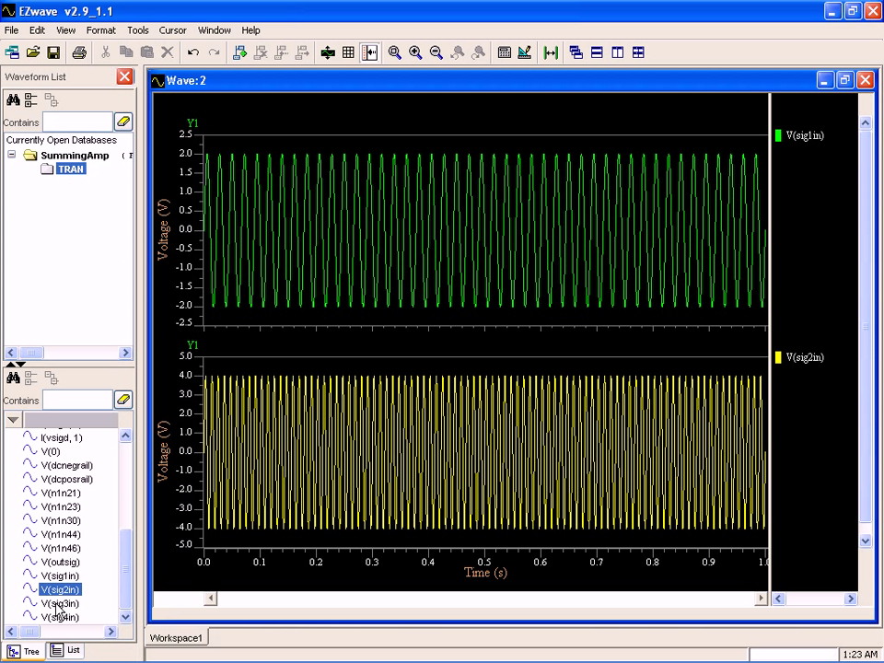
{"action": "double_click", "coordinate": [58, 604]}
{"action": "double_click", "coordinate": [59, 617]}
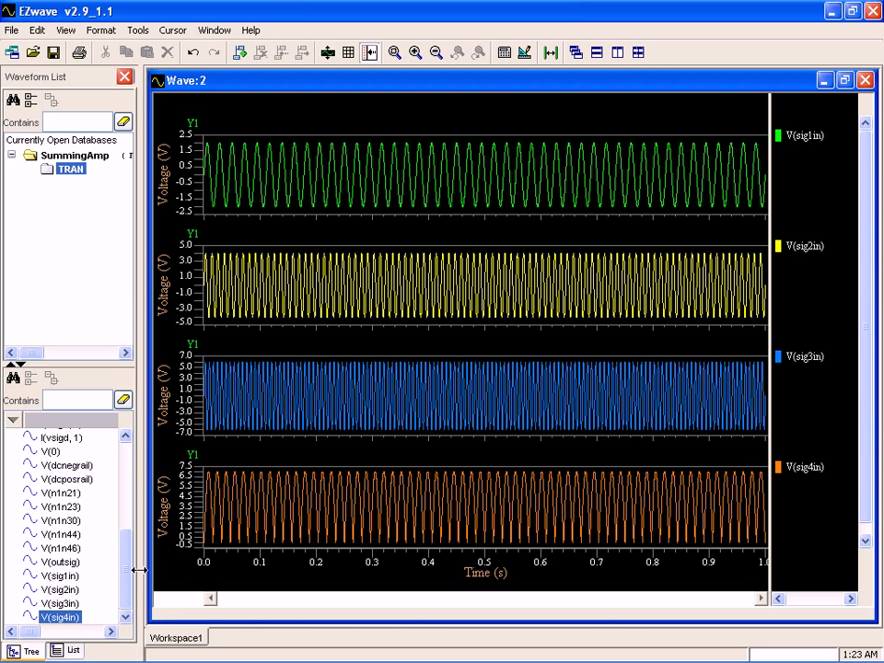
{"action": "double_click", "coordinate": [64, 563]}
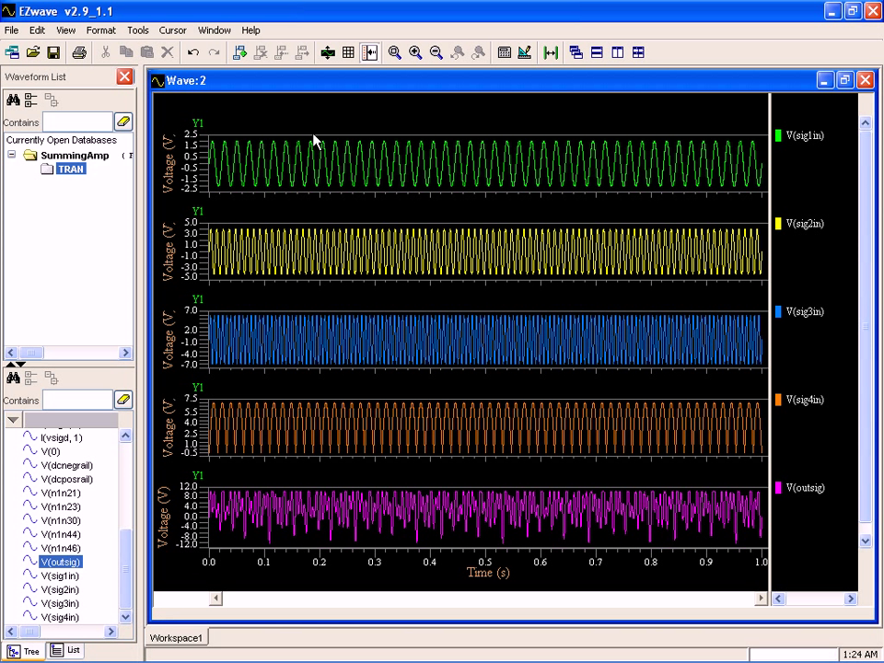
Step: Zoom the plots to about 80M–185M and keep V(outsig) as the bottom plot below V(sig4in)
{"action": "left_click_drag", "start_coordinate": [314, 143], "coordinate": [253, 143]}
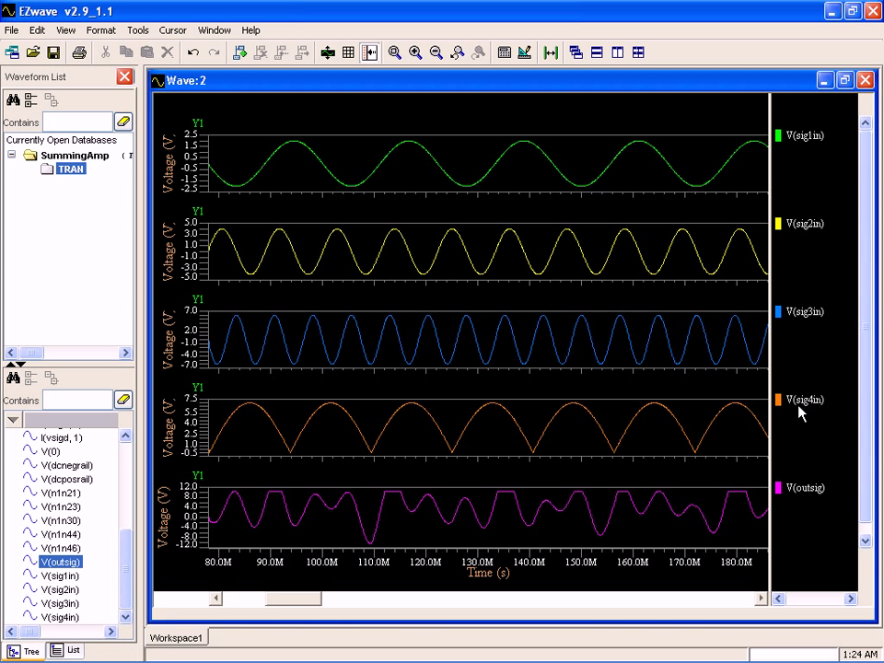
{"action": "left_click_drag", "start_coordinate": [798, 398], "coordinate": [800, 448]}
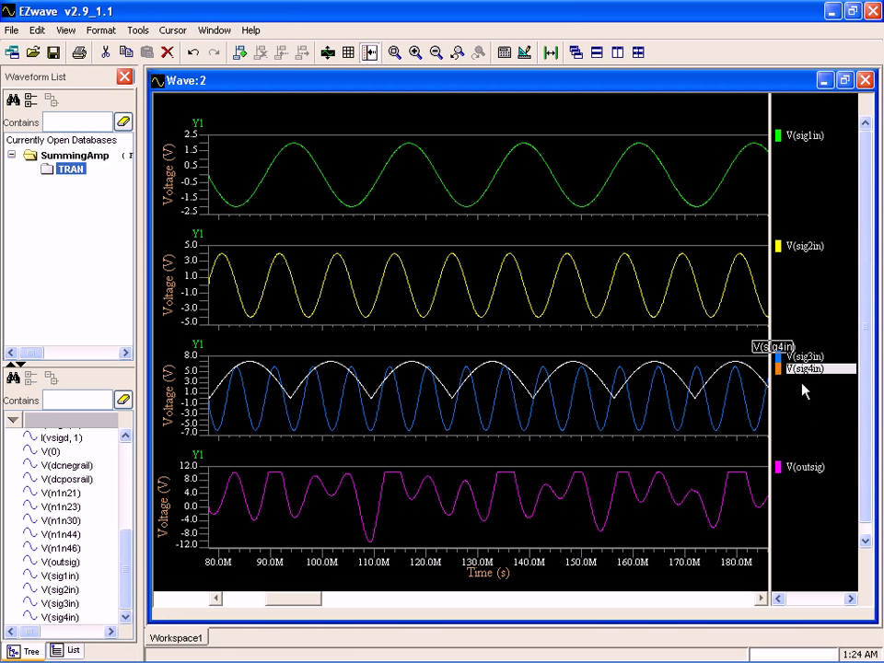
{"action": "left_click_drag", "start_coordinate": [803, 368], "coordinate": [803, 449]}
{"action": "left_click_drag", "start_coordinate": [808, 368], "coordinate": [797, 584]}
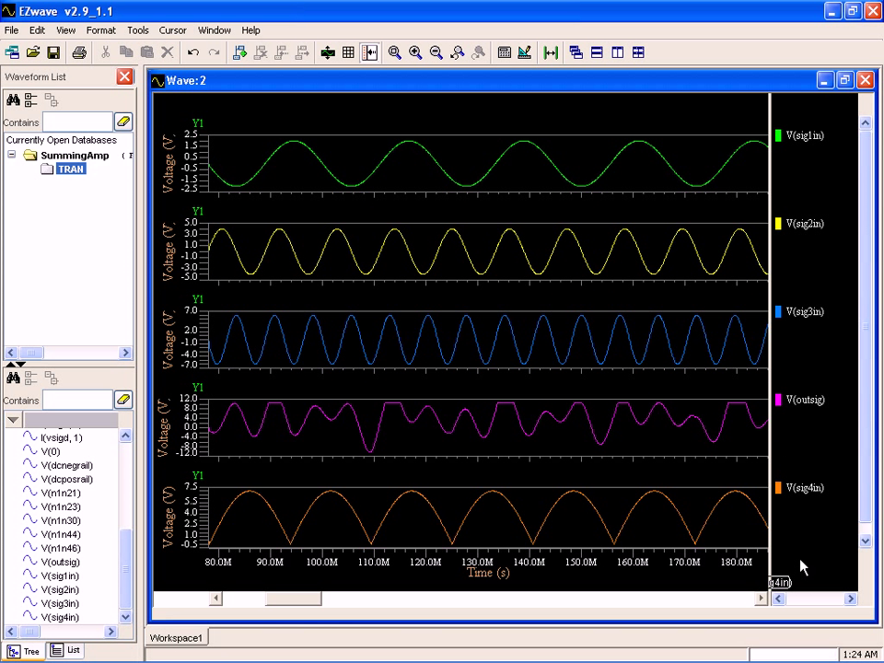
{"action": "mouse_move", "coordinate": [807, 400]}
{"action": "left_mouse_down"}
{"action": "mouse_move", "coordinate": [815, 501]}
{"action": "mouse_move", "coordinate": [799, 582]}
{"action": "left_mouse_up"}
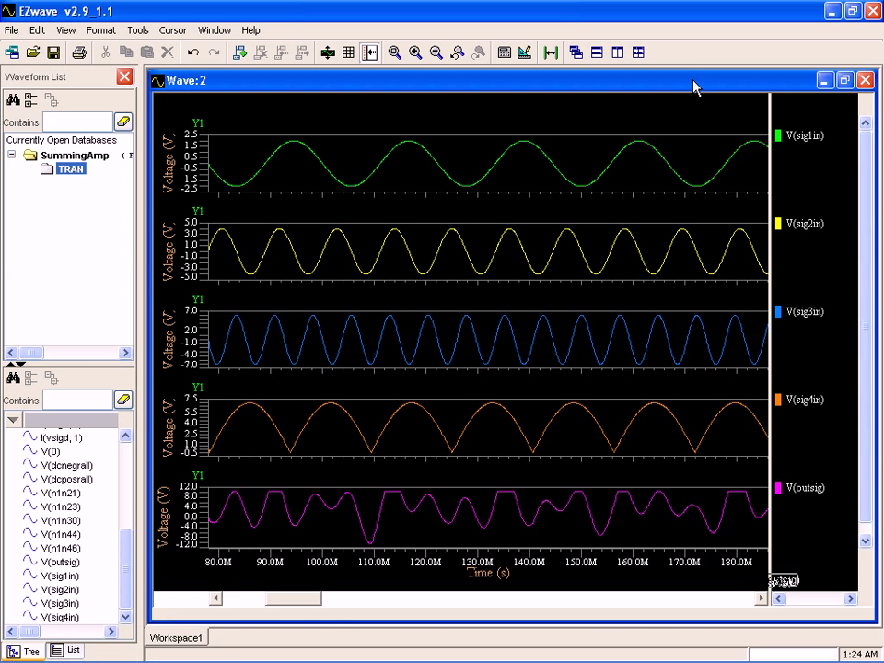
Step: In the Waveform Calculator, start the expression V(sig1in) + V(sig2in)
{"action": "left_click", "coordinate": [504, 58]}
{"action": "left_click_drag", "start_coordinate": [497, 193], "coordinate": [414, 111]}
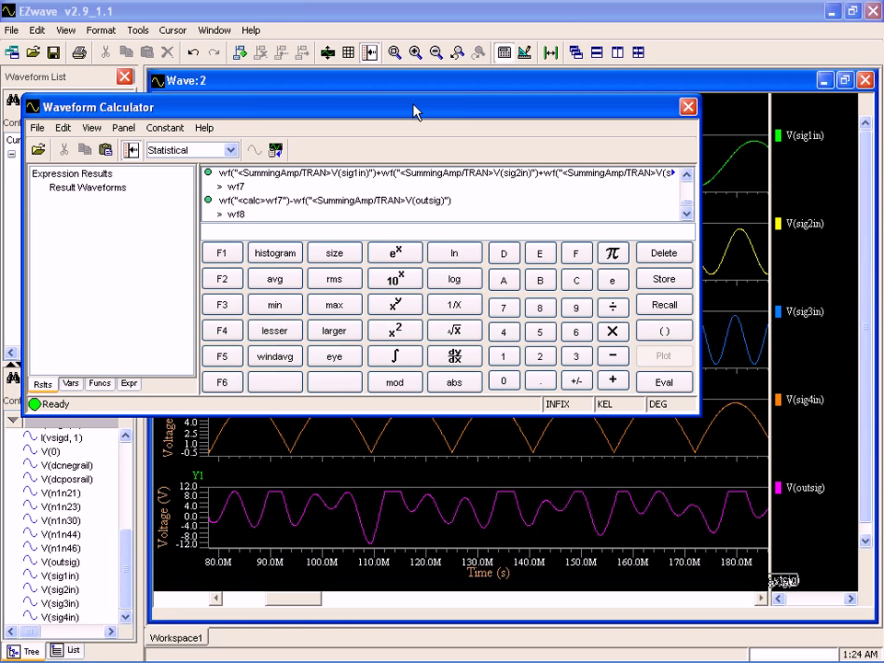
{"action": "left_click", "coordinate": [804, 135]}
{"action": "left_click_drag", "start_coordinate": [804, 136], "coordinate": [327, 228]}
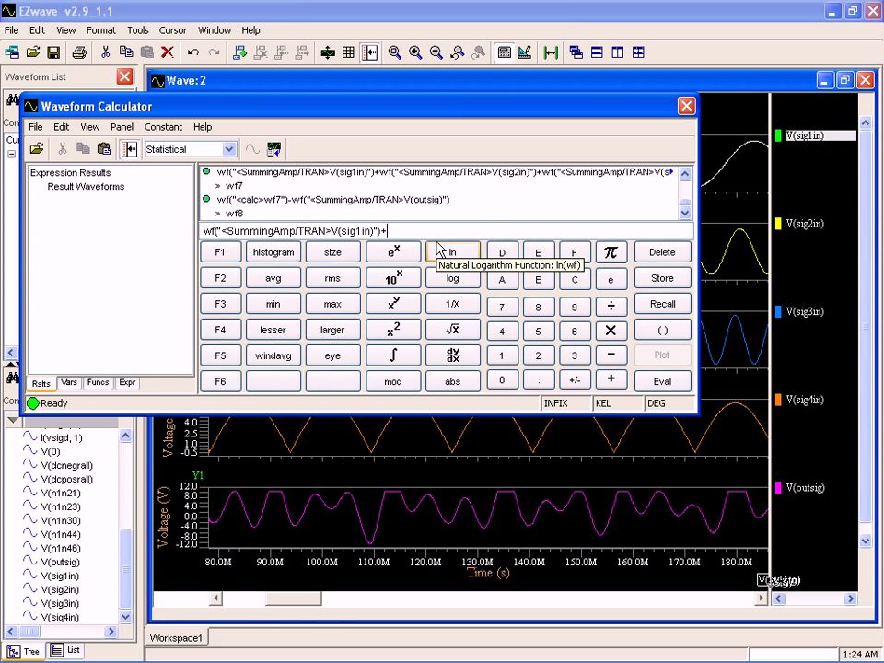
{"action": "left_click", "coordinate": [798, 225]}
{"action": "left_click_drag", "start_coordinate": [798, 225], "coordinate": [483, 230]}
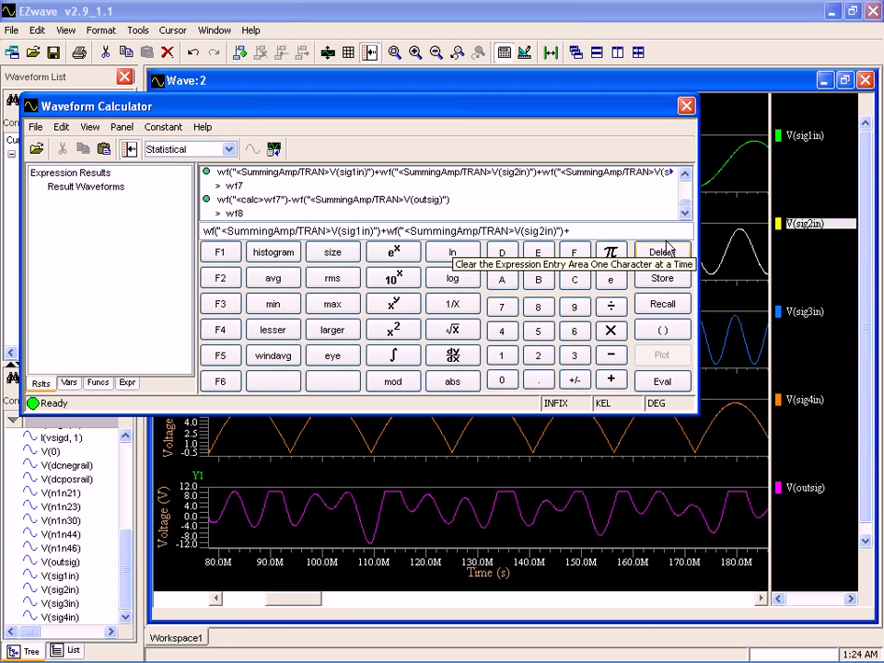
Step: Add V(sig3in) and V(sig4in) to the sum and evaluate it as wf9
{"action": "left_click", "coordinate": [810, 311]}
{"action": "left_click_drag", "start_coordinate": [810, 311], "coordinate": [592, 230]}
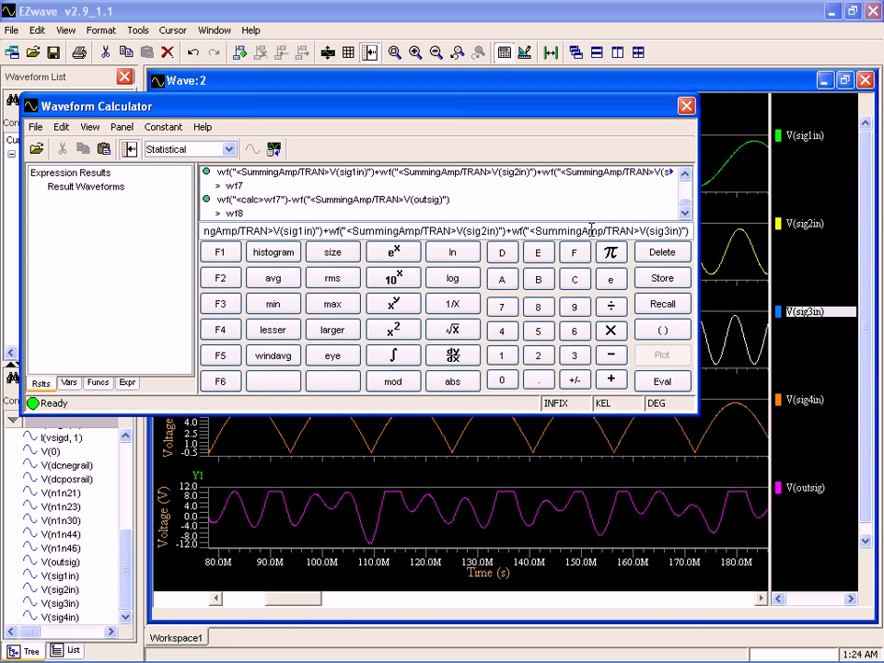
{"action": "type", "text": "+"}
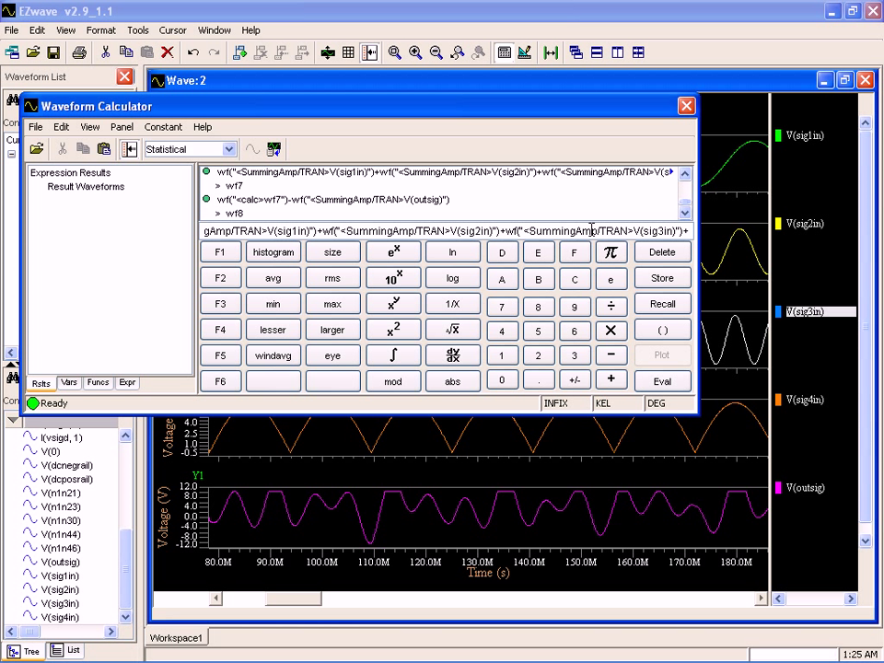
{"action": "left_click", "coordinate": [797, 398]}
{"action": "left_click_drag", "start_coordinate": [796, 399], "coordinate": [688, 231]}
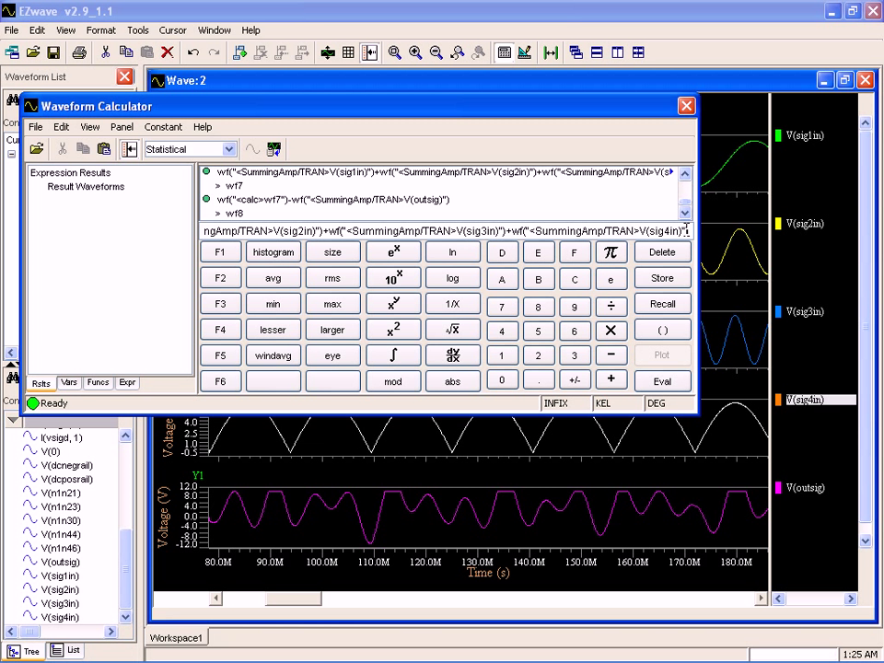
{"action": "key", "text": "Return"}
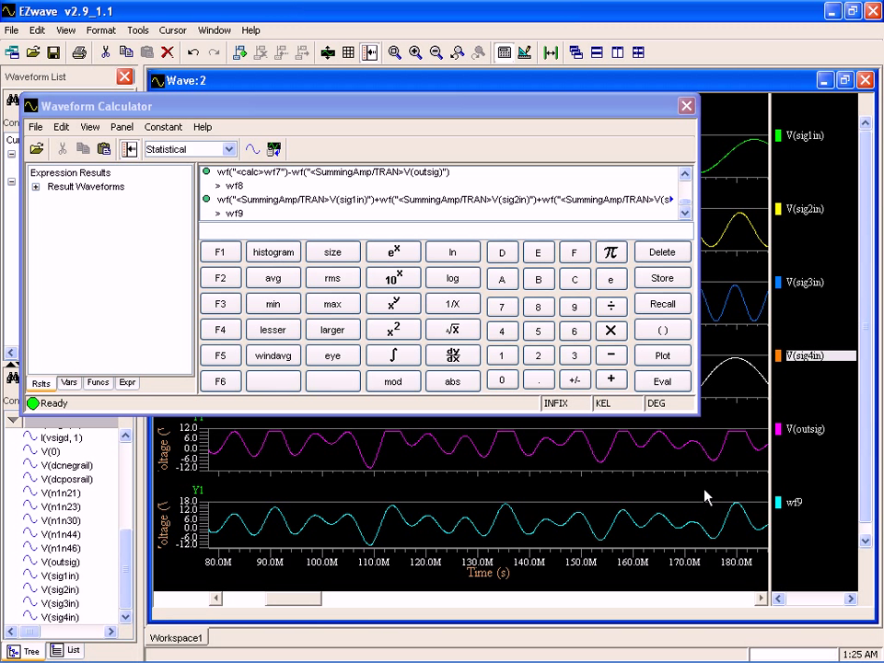
Step: Evaluate wf9 − V(outsig) as error waveform wf10, then close the Waveform Calculator
{"action": "mouse_move", "coordinate": [787, 503]}
{"action": "left_mouse_down"}
{"action": "mouse_move", "coordinate": [630, 344]}
{"action": "mouse_move", "coordinate": [452, 231]}
{"action": "left_mouse_up"}
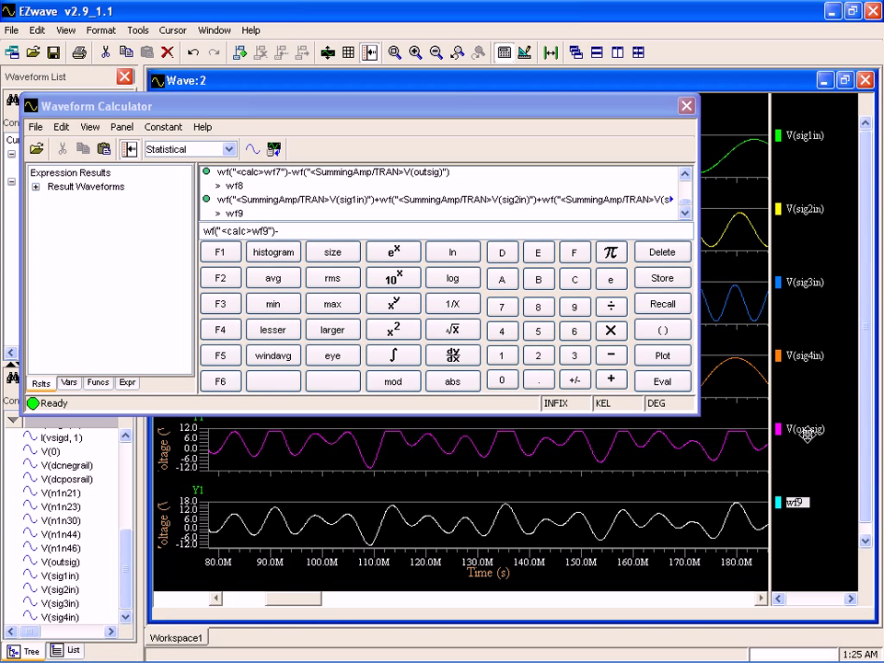
{"action": "left_click_drag", "start_coordinate": [803, 430], "coordinate": [428, 230]}
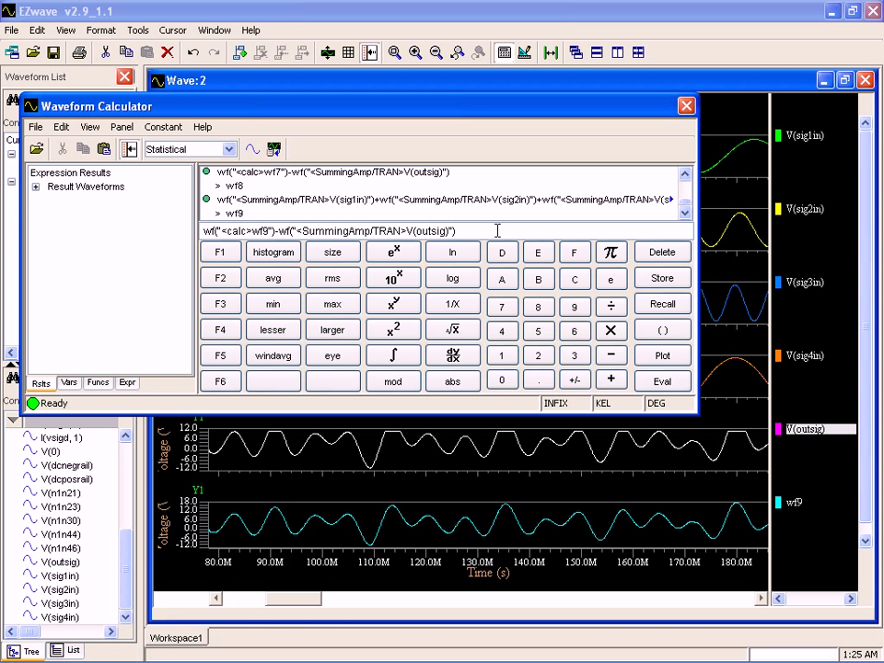
{"action": "key", "text": "Return"}
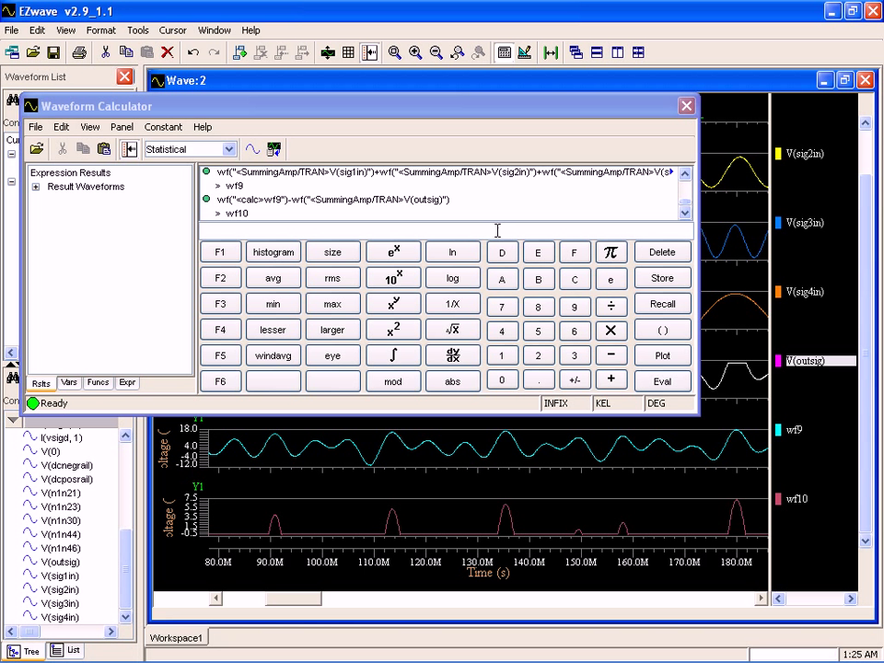
{"action": "left_click", "coordinate": [686, 106]}
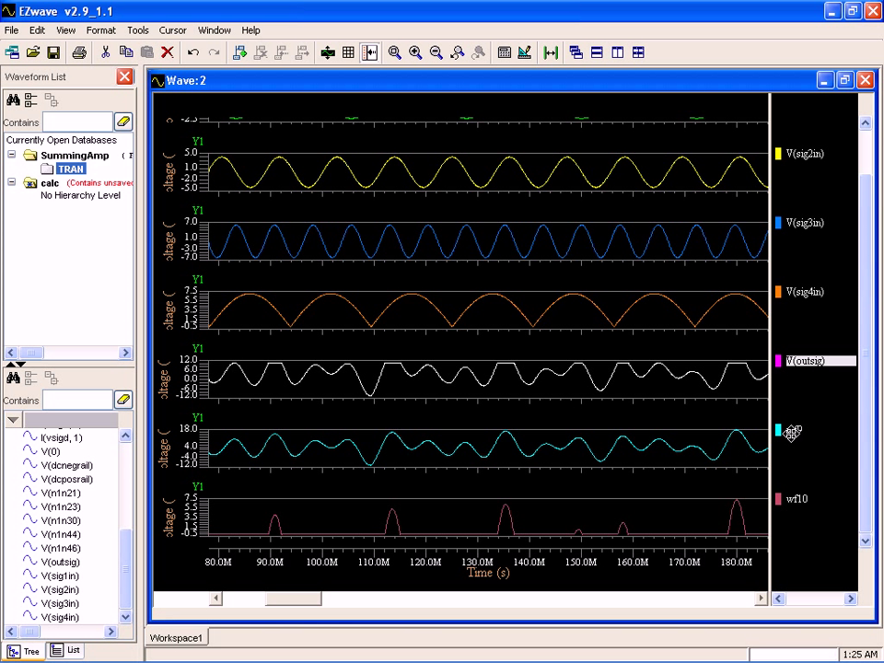
Step: Move wf9 and wf10 onto the bottom V(outsig) plot and select V(outsig)
{"action": "left_click_drag", "start_coordinate": [789, 432], "coordinate": [785, 364]}
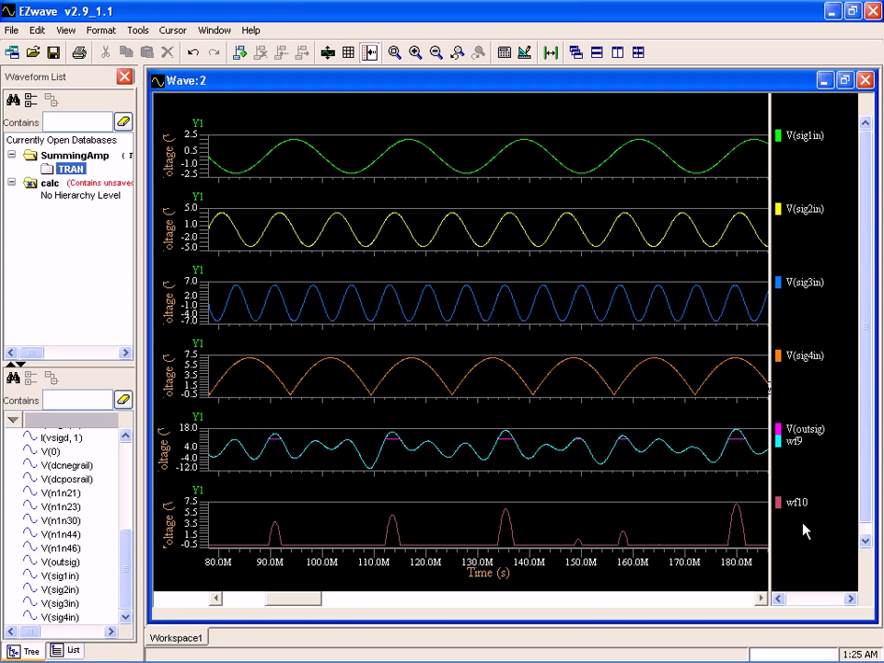
{"action": "left_click_drag", "start_coordinate": [797, 504], "coordinate": [792, 463]}
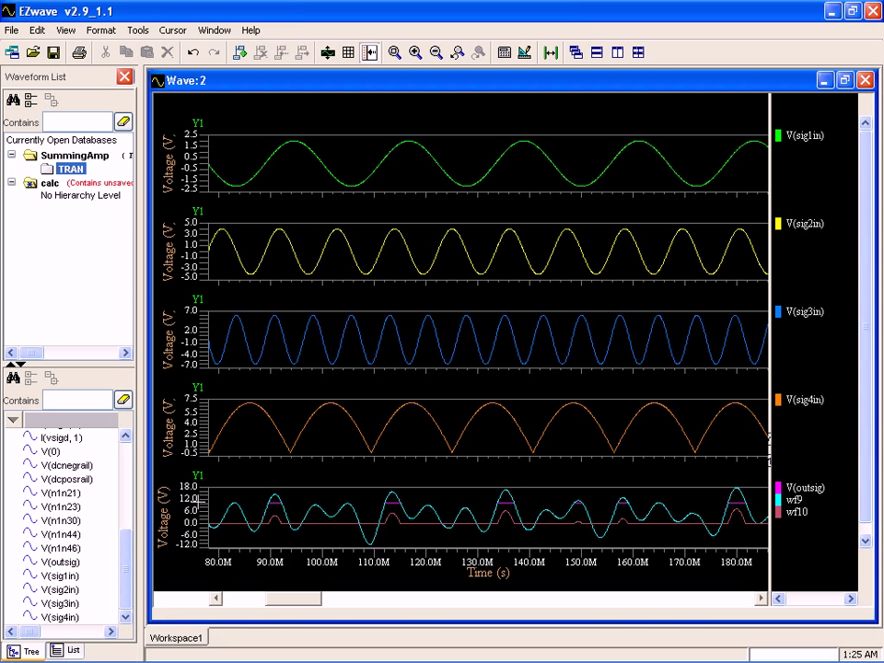
{"action": "left_click", "coordinate": [798, 486]}
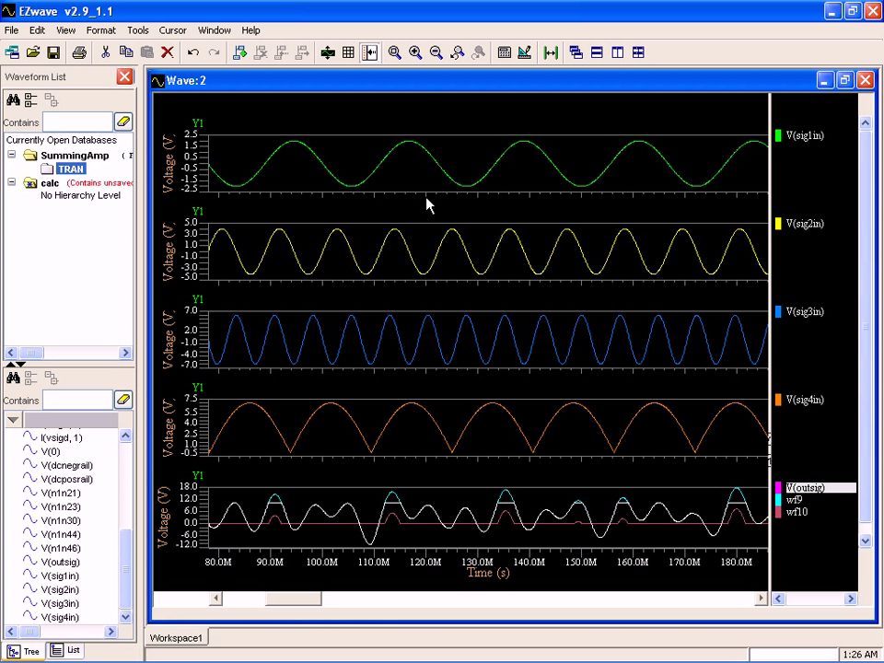
Step: Add a General Maximum measurement on V(outsig), showing 10.456 V, and close the Measurement Tool
{"action": "left_click", "coordinate": [524, 53]}
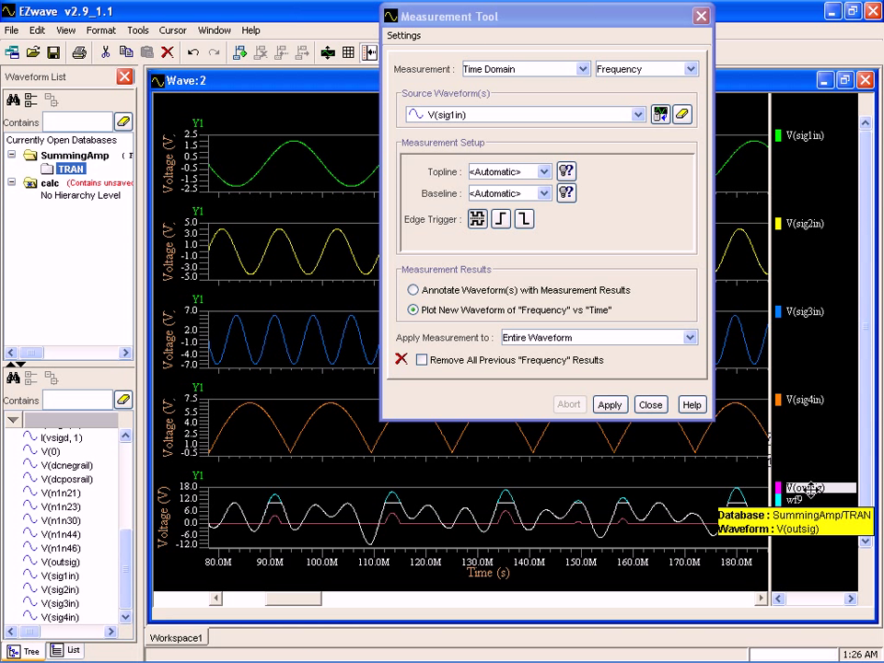
{"action": "left_click", "coordinate": [584, 71]}
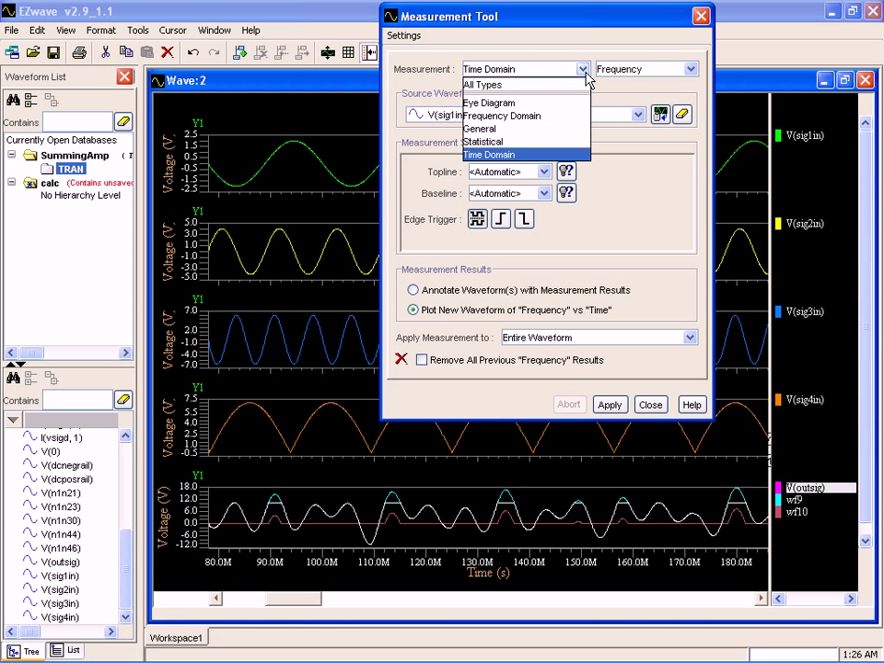
{"action": "left_click", "coordinate": [555, 130]}
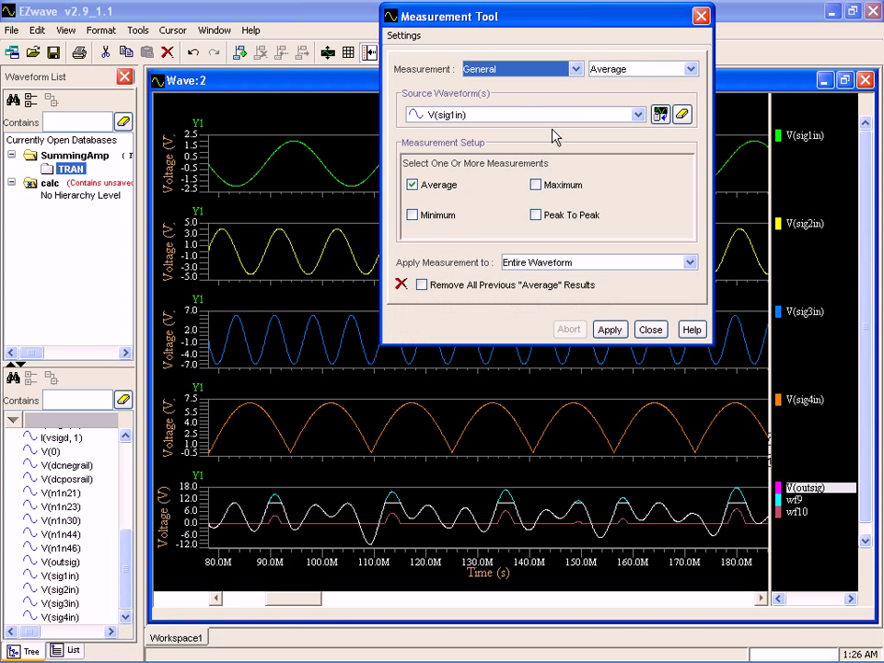
{"action": "left_click", "coordinate": [413, 185]}
{"action": "left_click", "coordinate": [536, 185]}
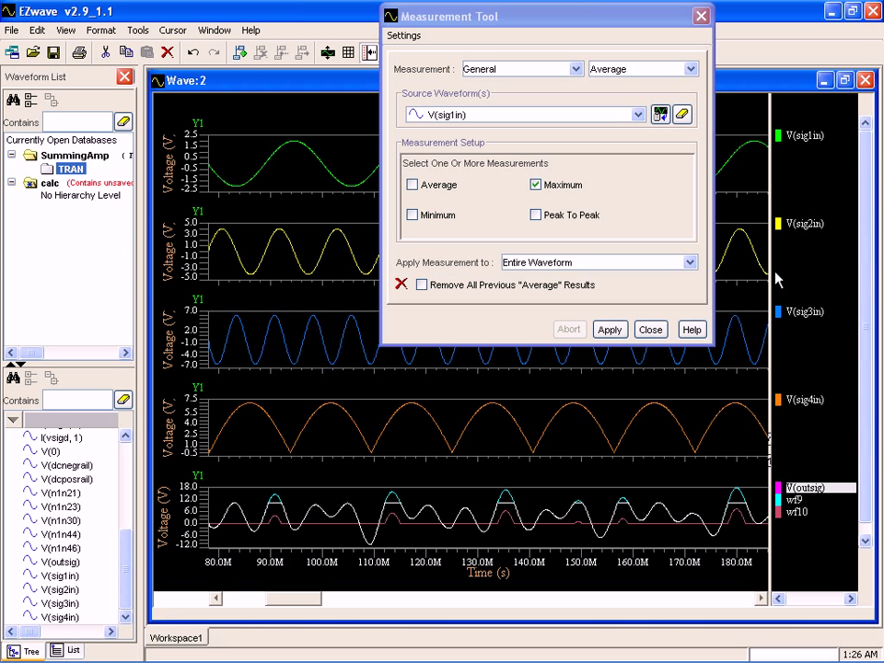
{"action": "left_click_drag", "start_coordinate": [803, 488], "coordinate": [519, 123]}
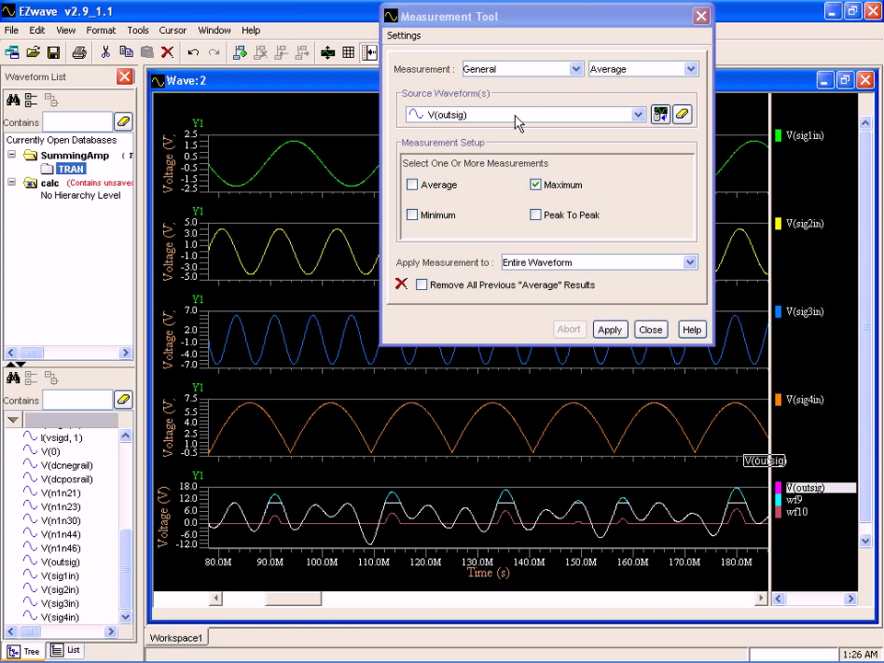
{"action": "left_click", "coordinate": [610, 330]}
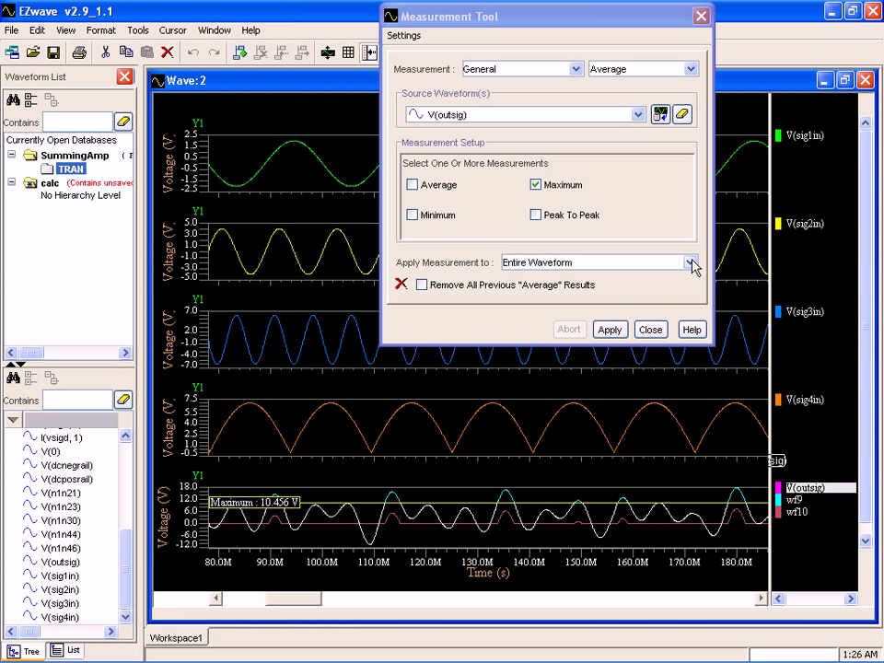
{"action": "left_click", "coordinate": [650, 333]}
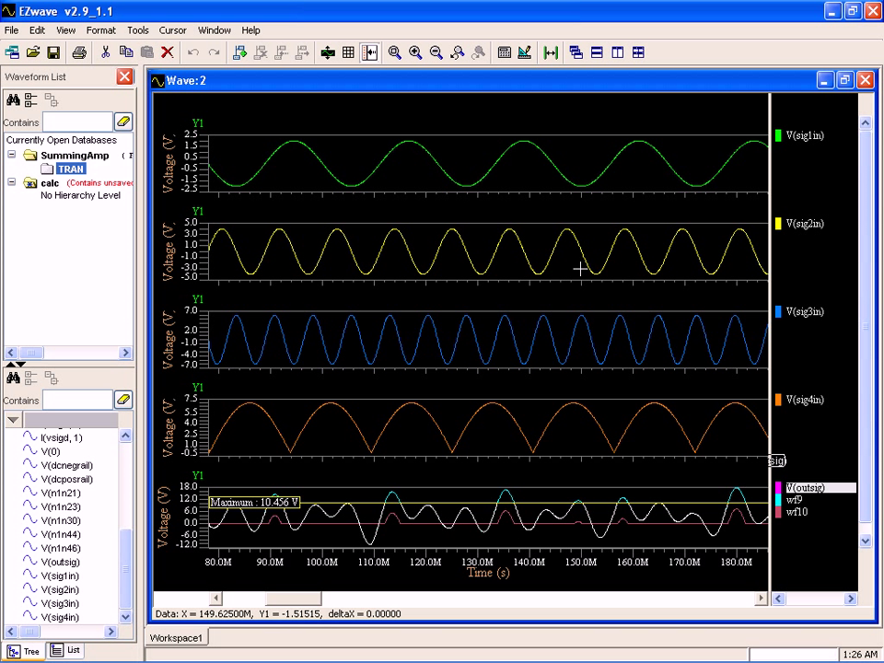
Step: Place data cursor C1 at 135.625M and zoom into roughly 130M–146M around it
{"action": "left_click", "coordinate": [549, 56]}
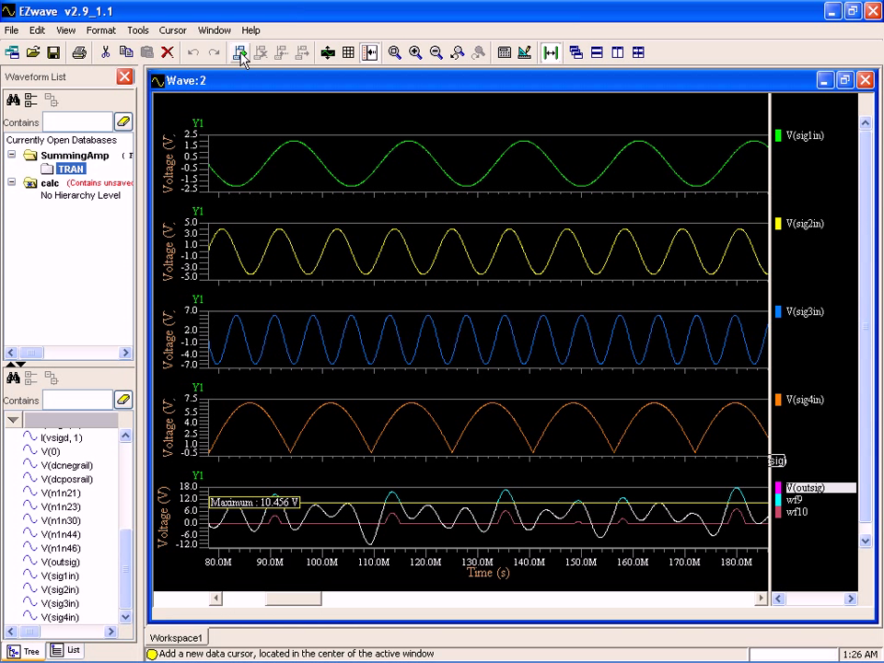
{"action": "left_click", "coordinate": [240, 52]}
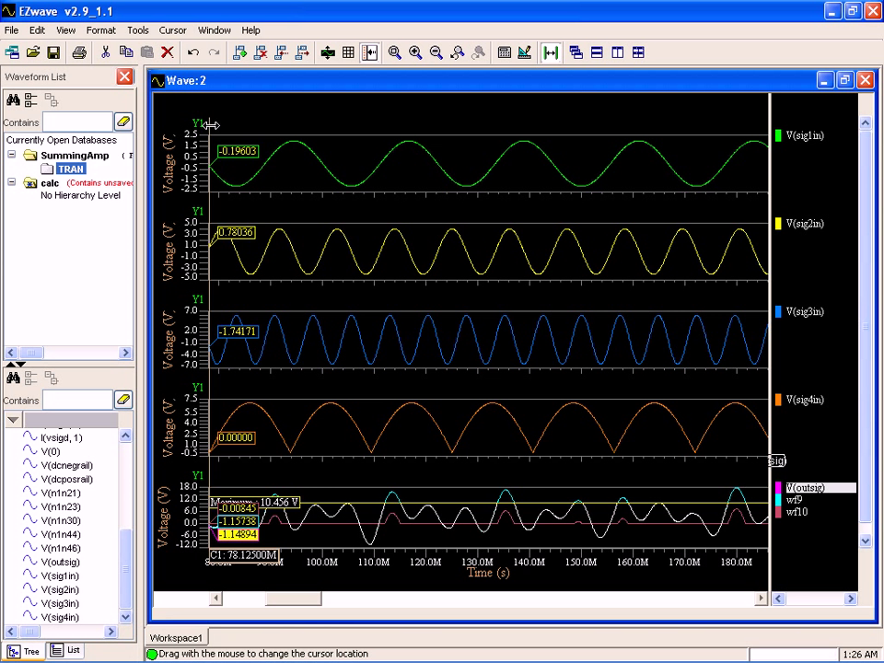
{"action": "left_click_drag", "start_coordinate": [212, 126], "coordinate": [507, 160]}
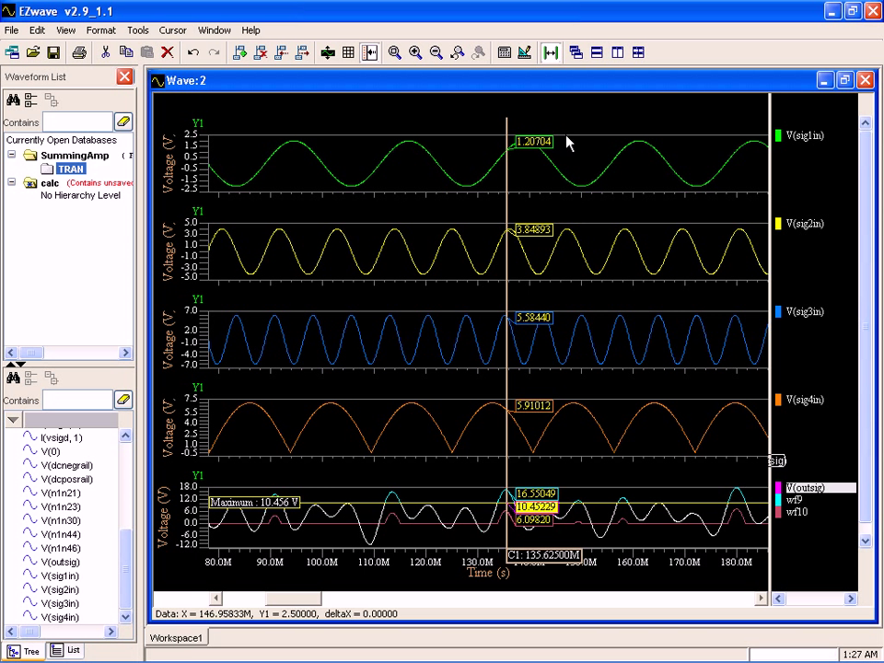
{"action": "left_click_drag", "start_coordinate": [566, 137], "coordinate": [473, 141]}
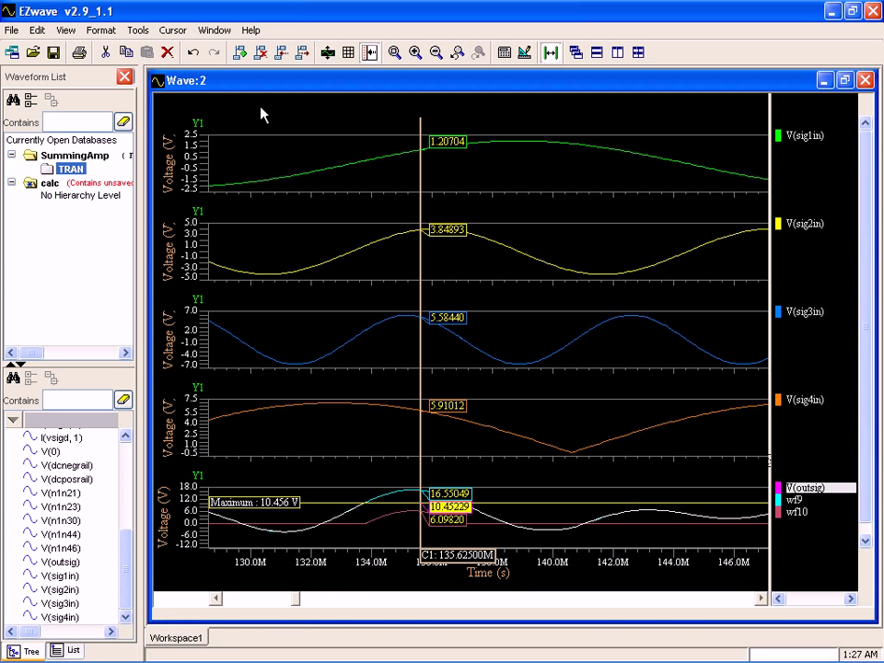
Step: Add cursor C2 at 149.57M, widen the view to 120M–155M, and plot V(outsig) alone in Wave:3
{"action": "left_click", "coordinate": [239, 53]}
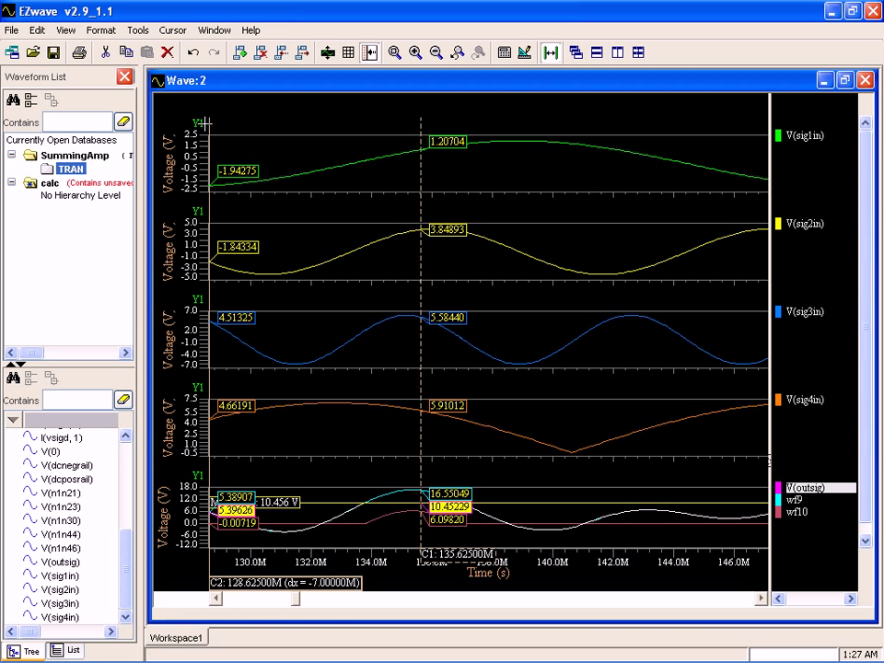
{"action": "left_click_drag", "start_coordinate": [210, 124], "coordinate": [660, 153]}
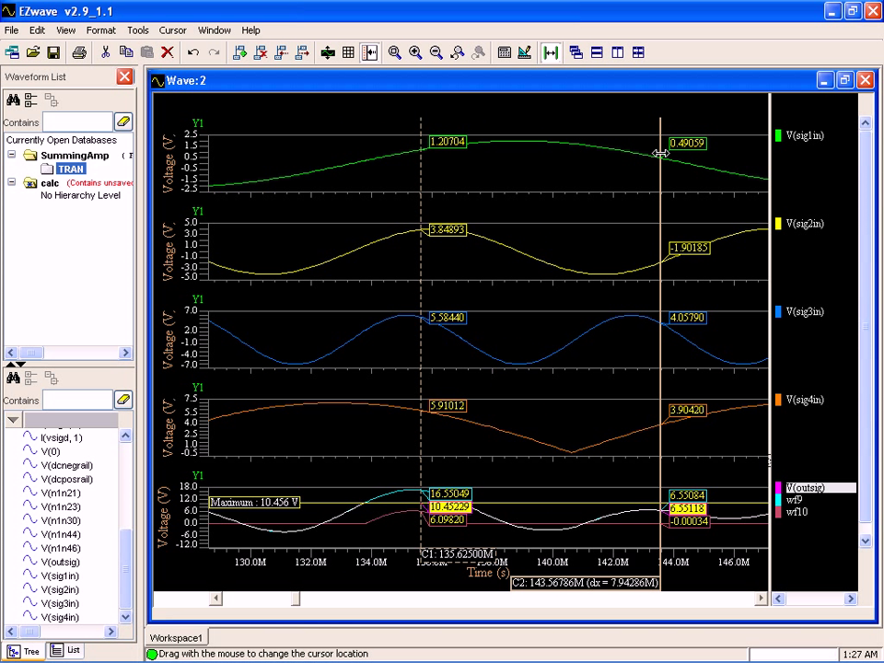
{"action": "left_click", "coordinate": [436, 53]}
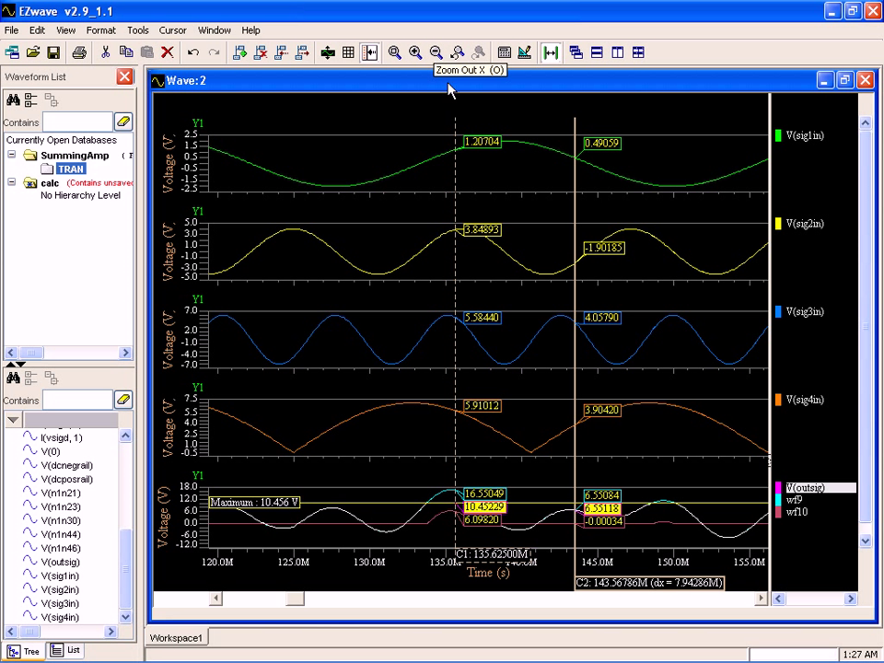
{"action": "left_click_drag", "start_coordinate": [573, 121], "coordinate": [665, 122]}
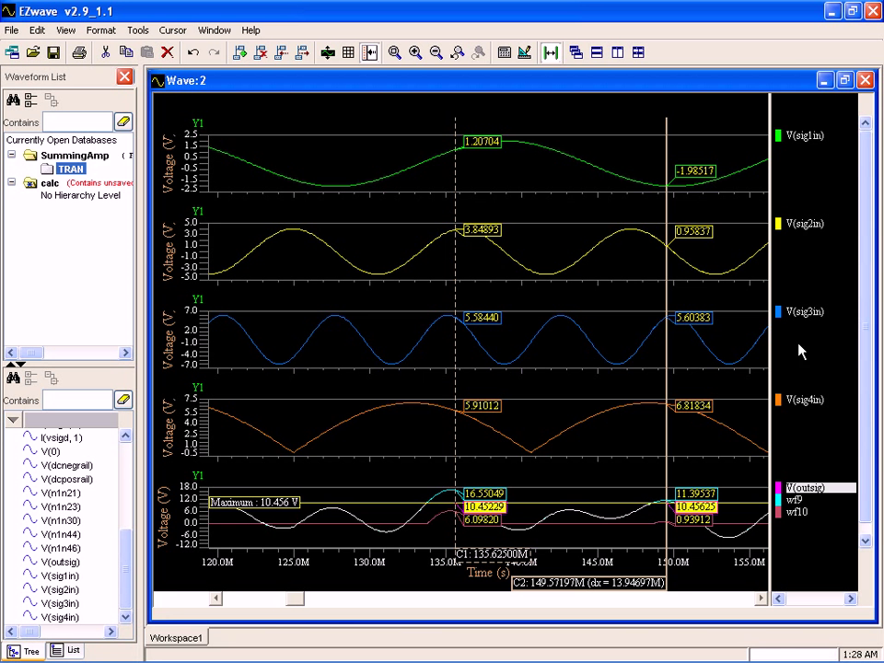
{"action": "left_click", "coordinate": [845, 81]}
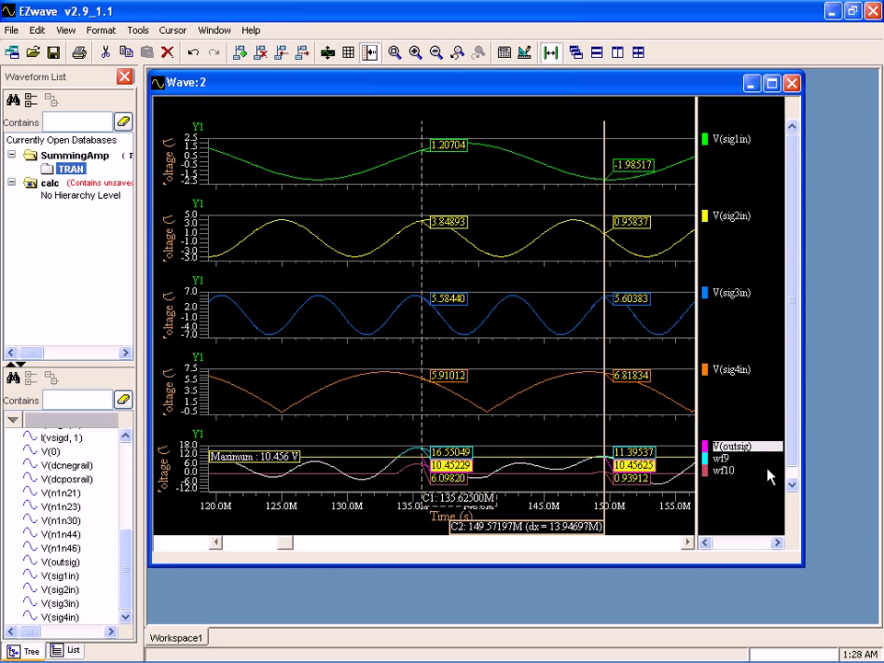
{"action": "left_click_drag", "start_coordinate": [726, 446], "coordinate": [863, 326]}
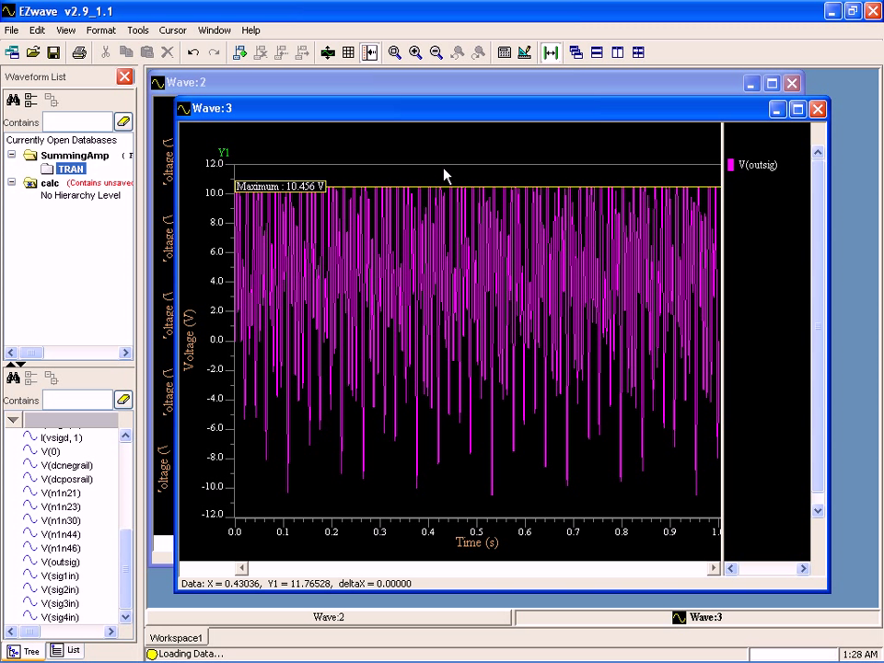
Step: Zoom into part of the Wave:3 plot and tile Wave:2 and Wave:3 side by side
{"action": "mouse_move", "coordinate": [445, 170]}
{"action": "left_mouse_down"}
{"action": "mouse_move", "coordinate": [347, 167]}
{"action": "mouse_move", "coordinate": [350, 174]}
{"action": "left_mouse_up"}
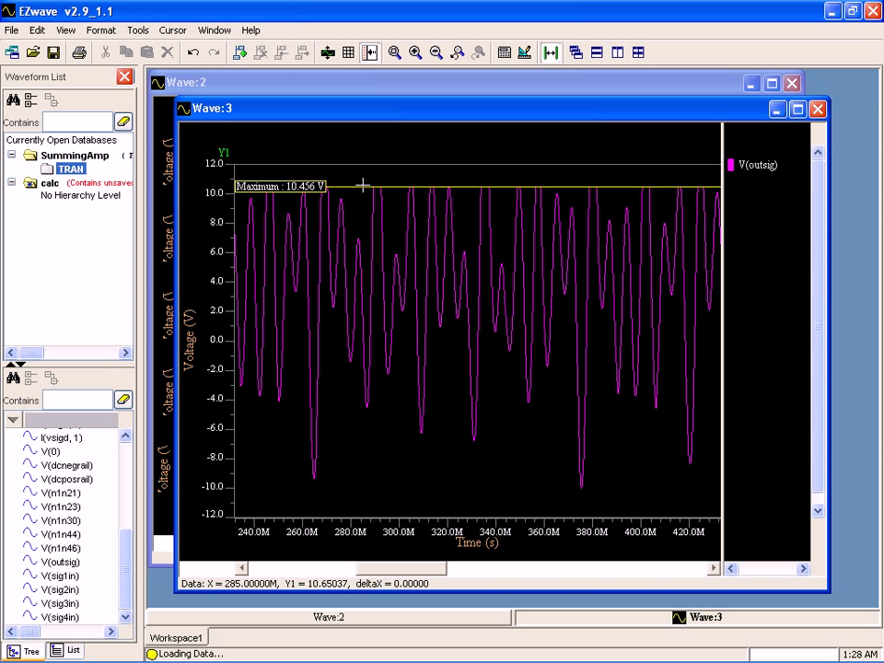
{"action": "left_click", "coordinate": [516, 85]}
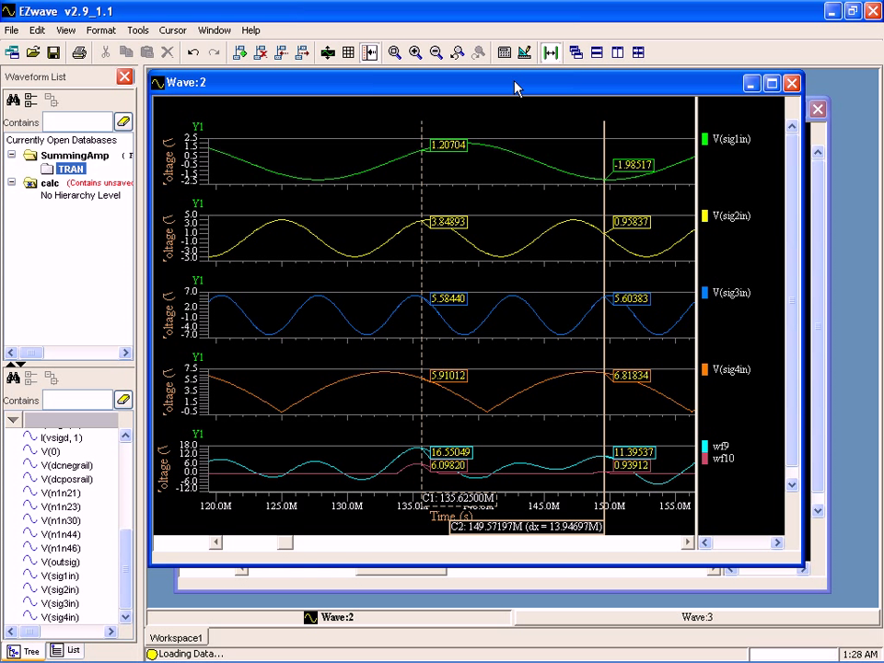
{"action": "left_click", "coordinate": [639, 53]}
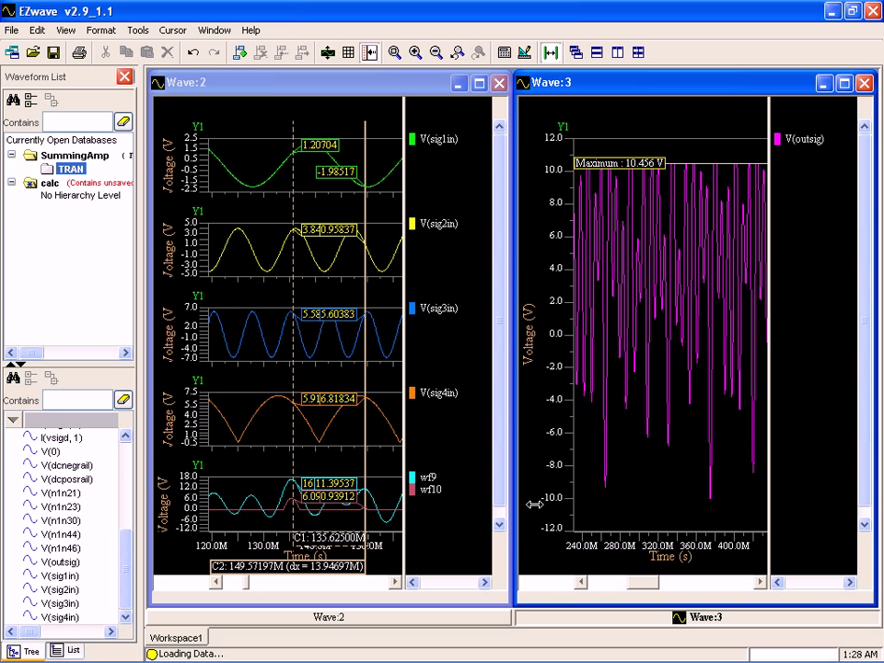
Step: Move wf9 and wf10 from Wave:2 into the Wave:3 V(outsig) plot
{"action": "mouse_move", "coordinate": [426, 486]}
{"action": "mouse_move", "coordinate": [426, 486]}
{"action": "left_mouse_down"}
{"action": "mouse_move", "coordinate": [793, 460]}
{"action": "mouse_move", "coordinate": [808, 436]}
{"action": "left_mouse_up"}
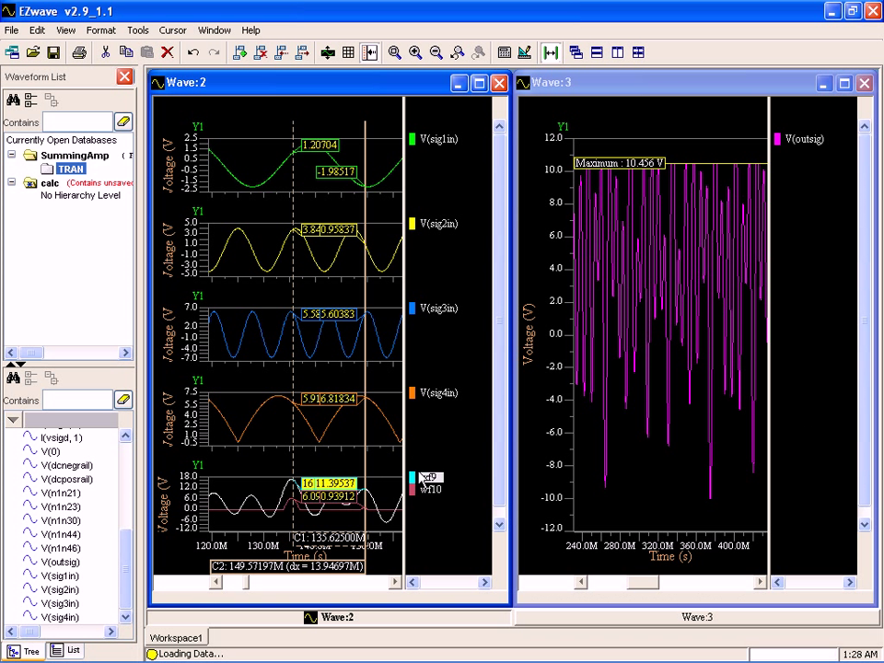
{"action": "mouse_move", "coordinate": [428, 479]}
{"action": "left_mouse_down"}
{"action": "mouse_move", "coordinate": [657, 428]}
{"action": "mouse_move", "coordinate": [820, 302]}
{"action": "left_mouse_up"}
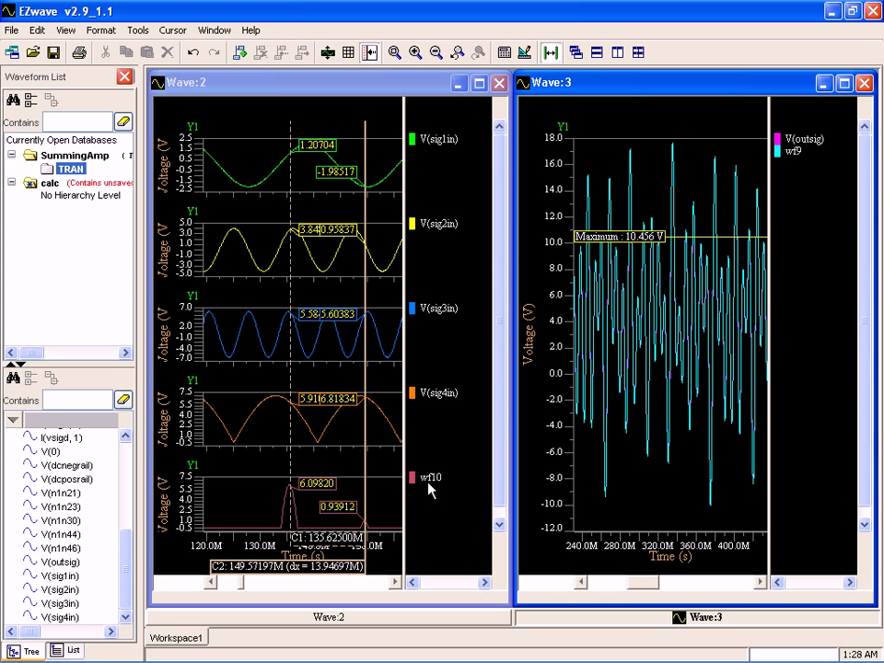
{"action": "mouse_move", "coordinate": [428, 475]}
{"action": "left_click_drag", "start_coordinate": [431, 480], "coordinate": [824, 394]}
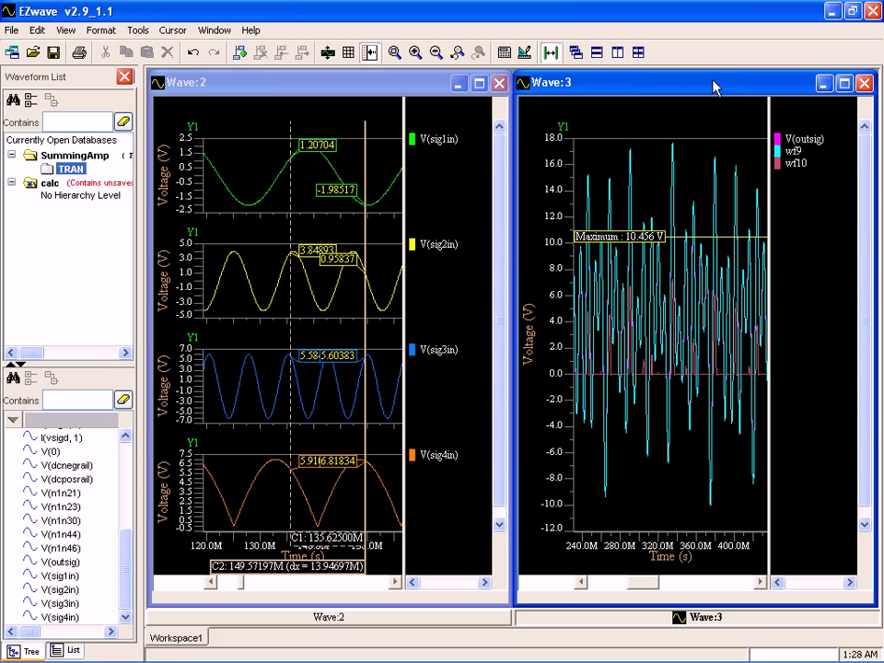
Step: Maximize Wave:3, zoom it to about 280M–320M, then minimize it
{"action": "left_click", "coordinate": [457, 85]}
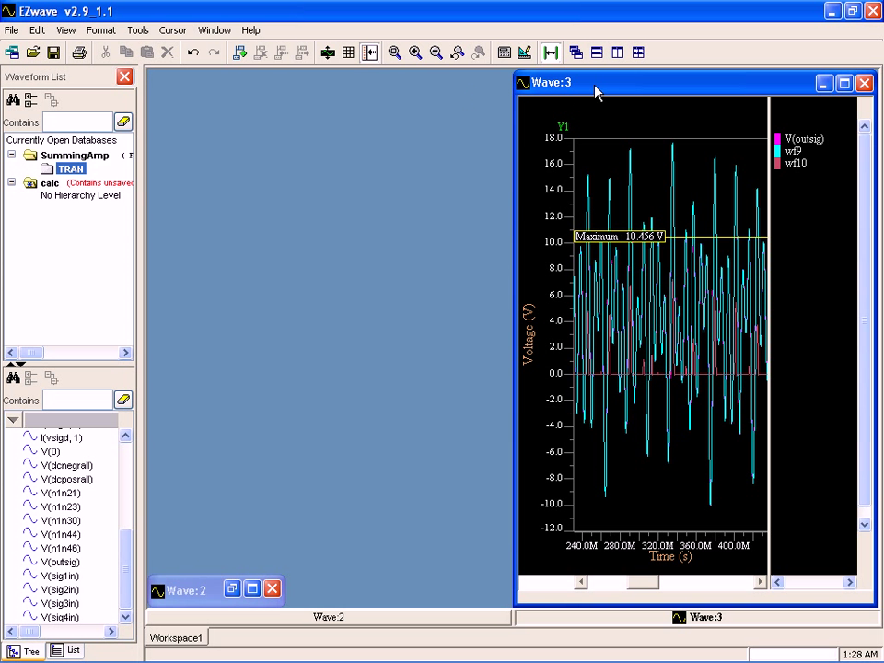
{"action": "double_click", "coordinate": [596, 90]}
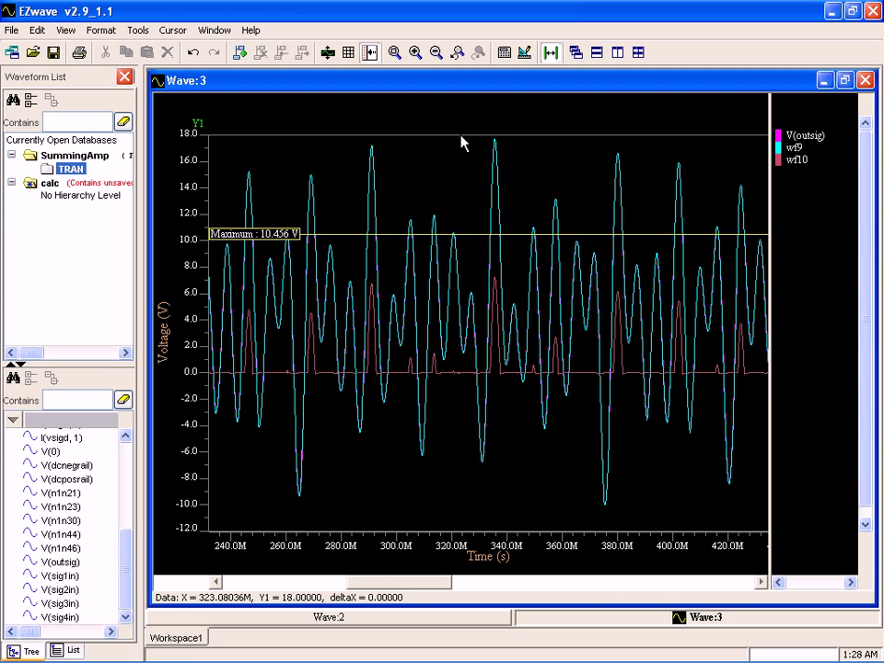
{"action": "left_click_drag", "start_coordinate": [461, 135], "coordinate": [339, 139]}
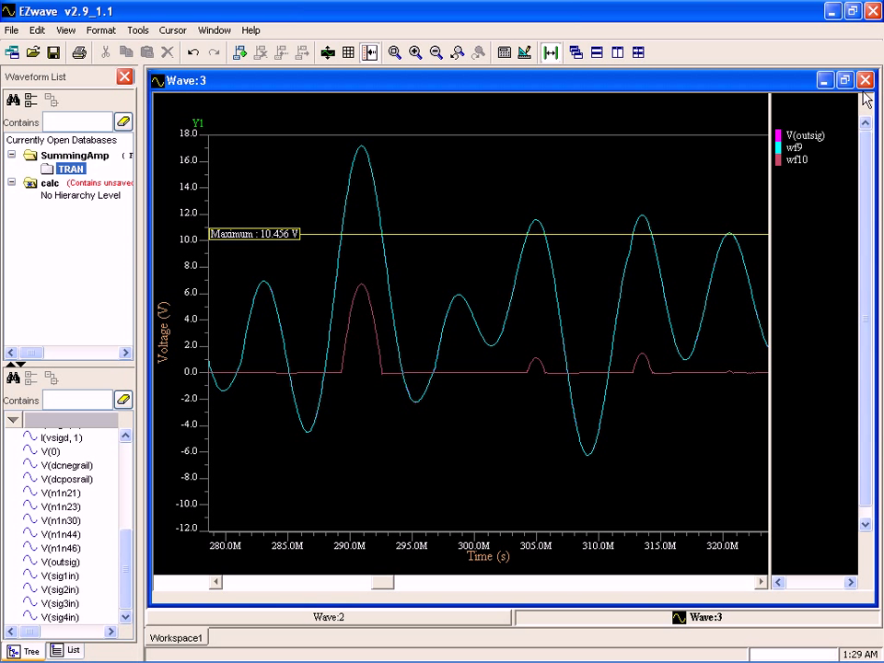
{"action": "left_click", "coordinate": [824, 80]}
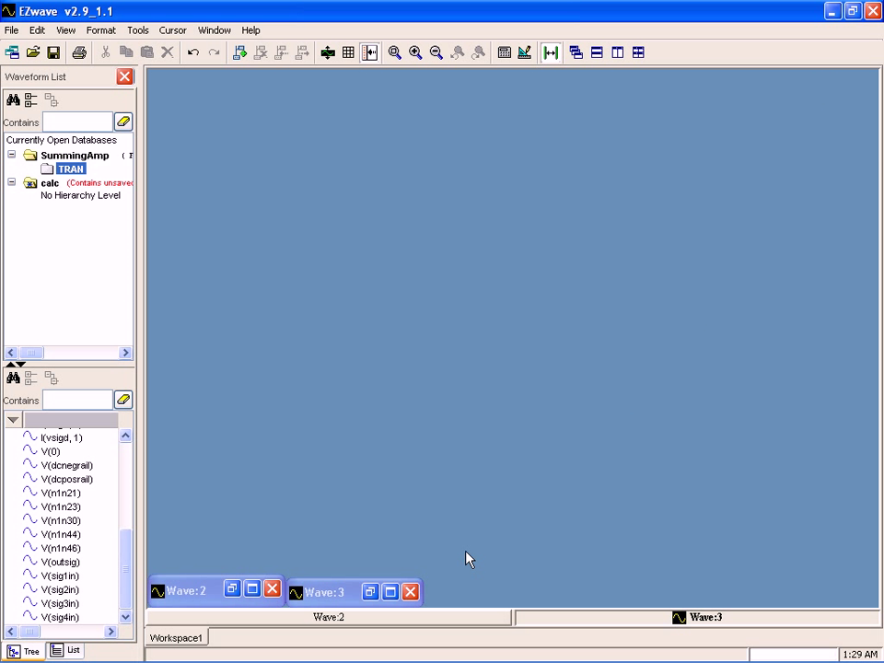
Step: Restore the Wave:2 window with the four input plots to the front, full size
{"action": "left_click", "coordinate": [402, 617]}
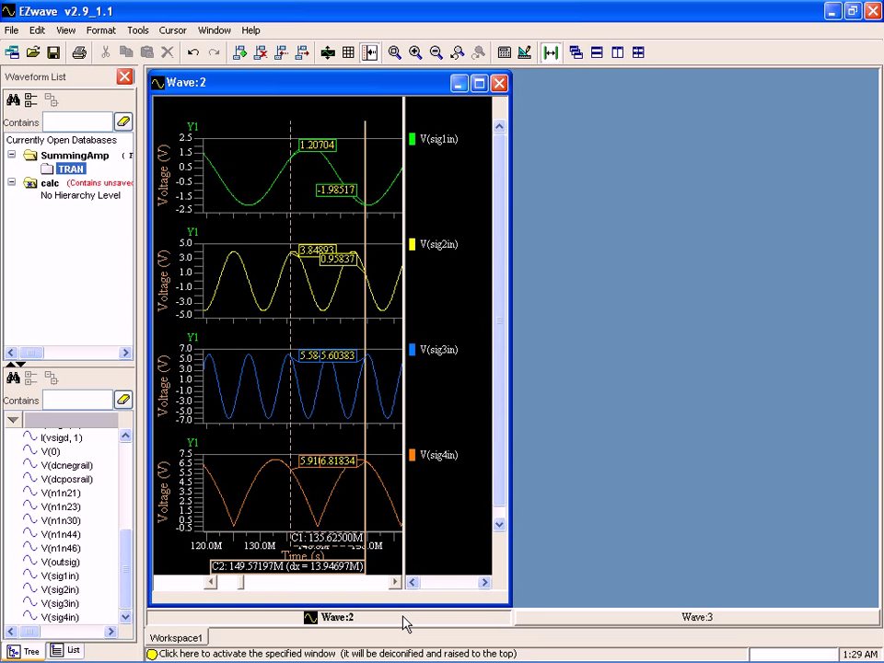
{"action": "left_click", "coordinate": [578, 619]}
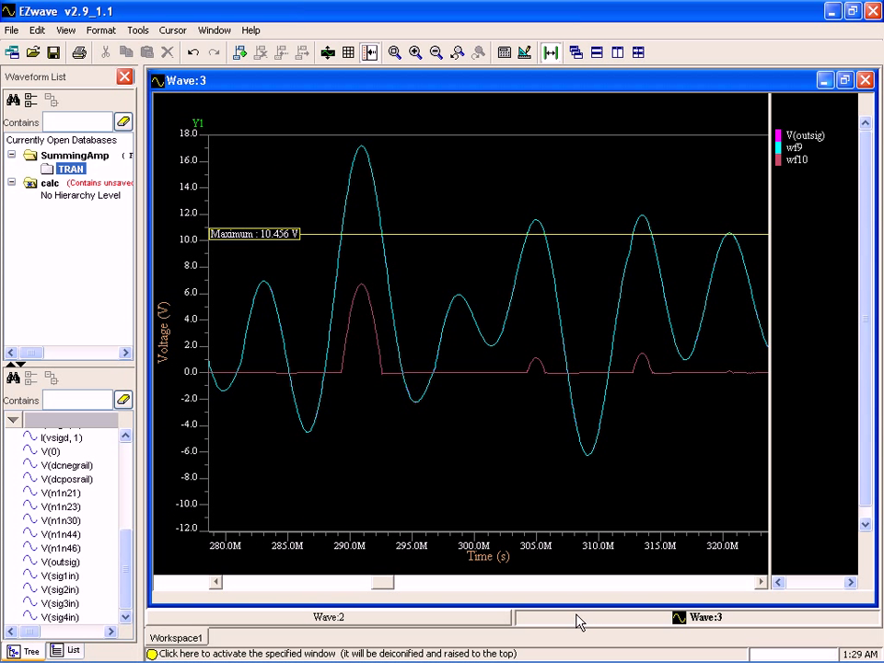
{"action": "left_click", "coordinate": [411, 620]}
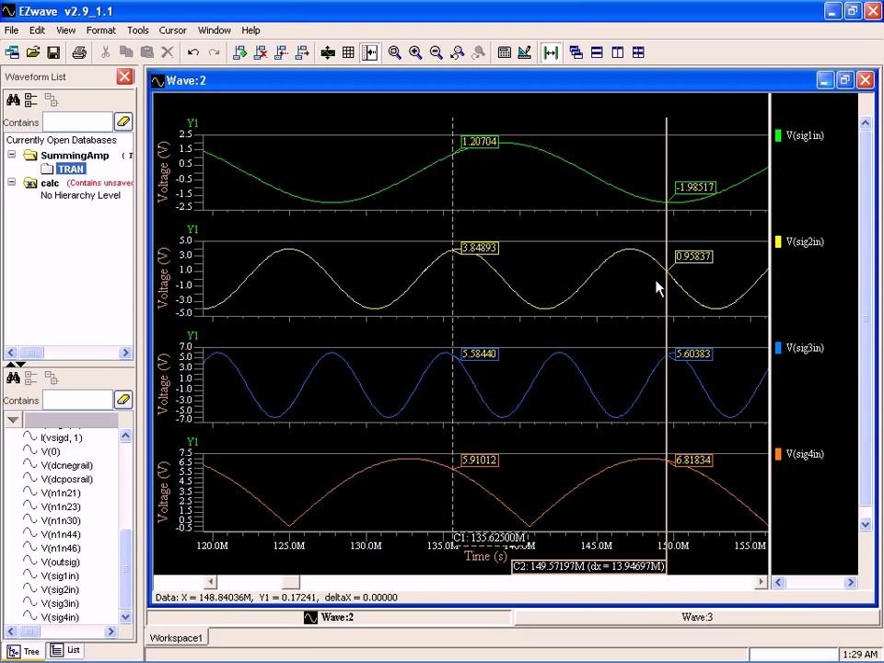
Step: In the Waveform Calculator, build an expression adding V(sig1in), V(sig2in) and V(sig3in)
{"action": "left_click", "coordinate": [504, 53]}
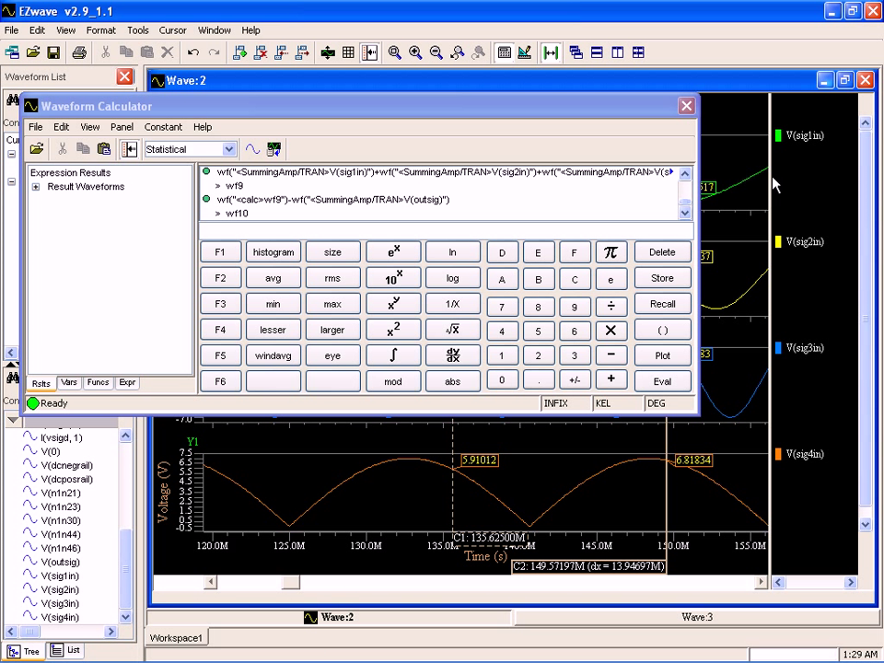
{"action": "left_click_drag", "start_coordinate": [797, 140], "coordinate": [461, 229]}
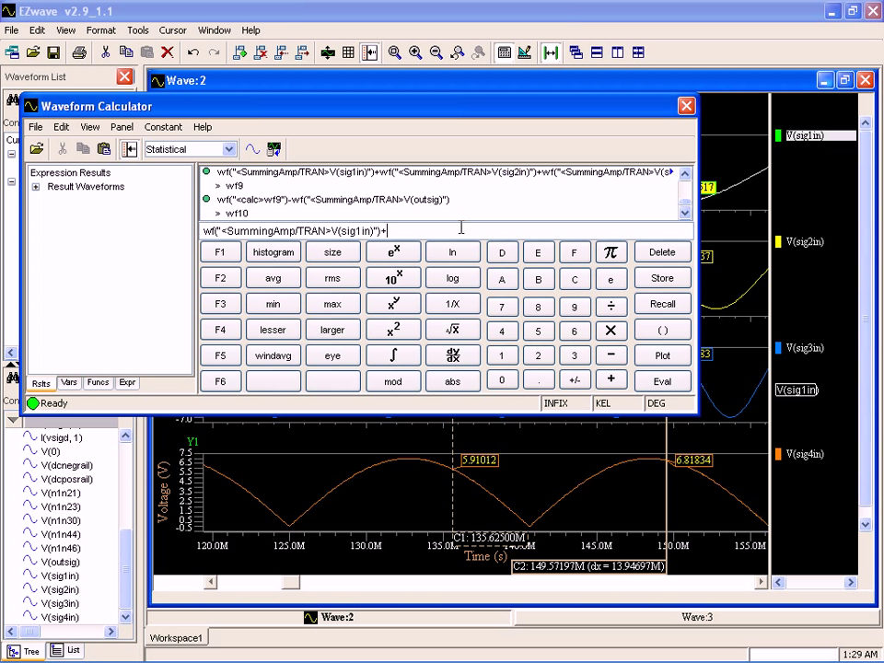
{"action": "left_click", "coordinate": [784, 221]}
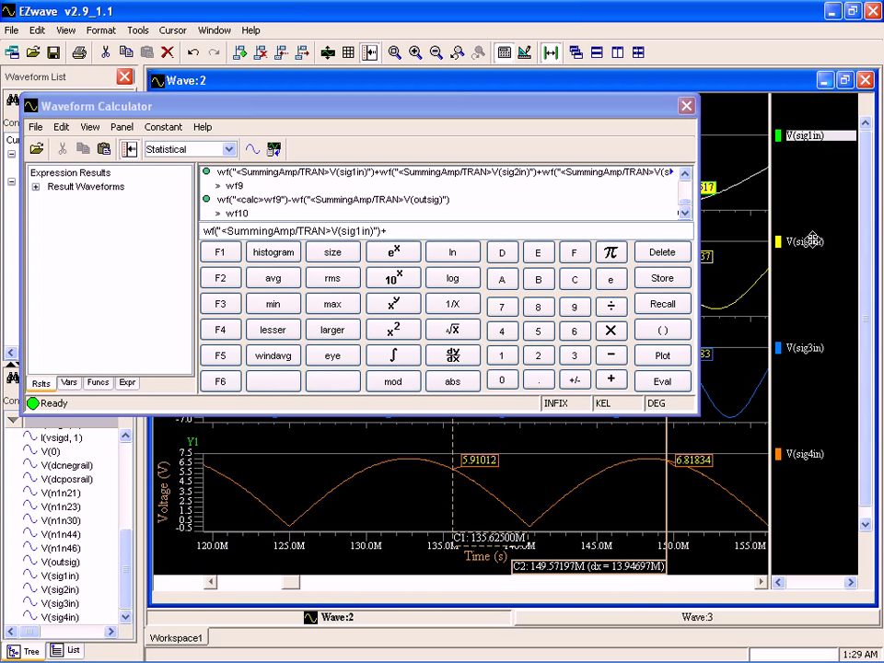
{"action": "left_click_drag", "start_coordinate": [814, 243], "coordinate": [492, 226]}
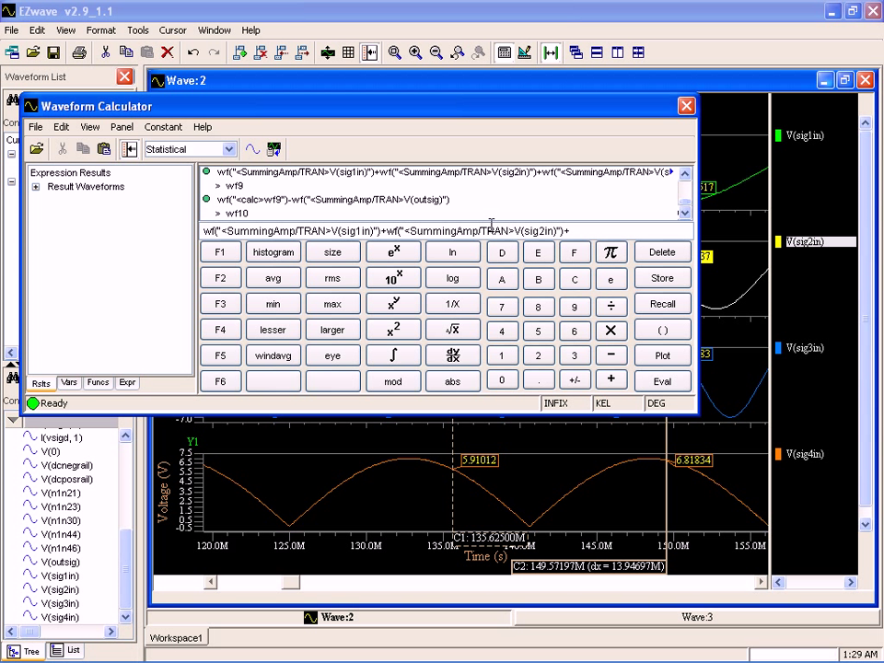
{"action": "left_click", "coordinate": [877, 415]}
{"action": "left_click_drag", "start_coordinate": [809, 347], "coordinate": [609, 230]}
{"action": "left_click", "coordinate": [728, 253]}
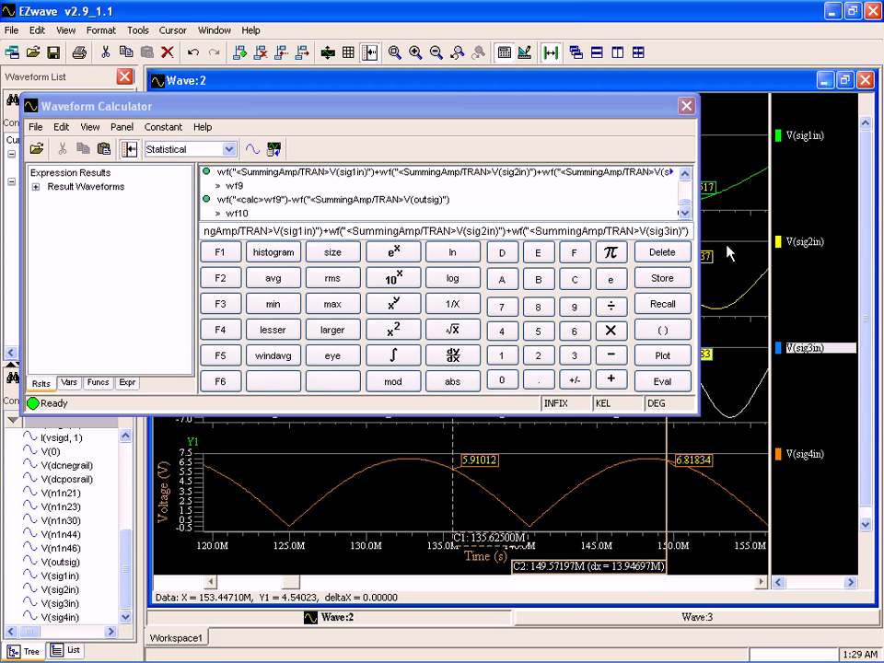
Step: Zoom the time axis in repeatedly to about 135.5–140M
{"action": "key", "text": "i"}
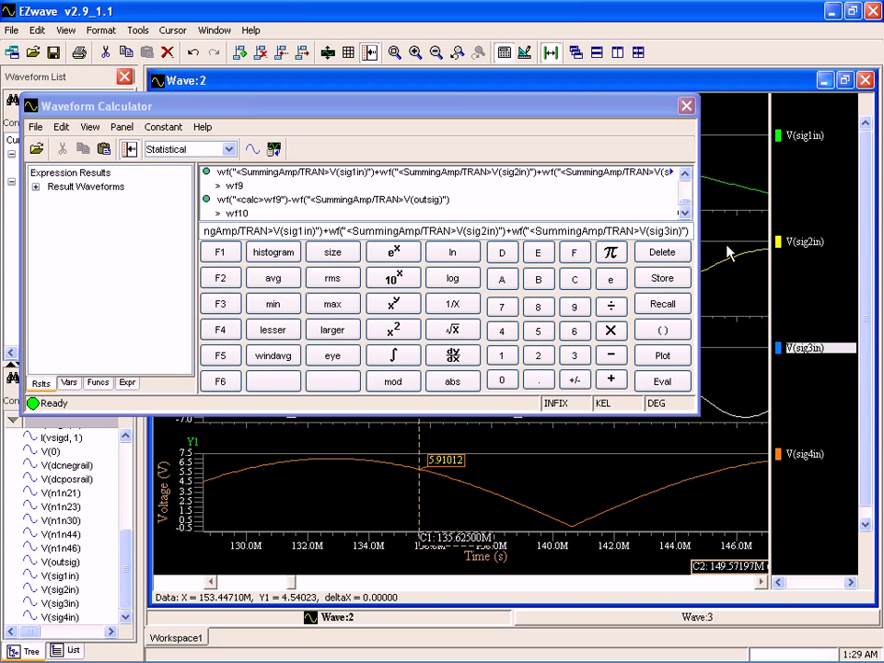
{"action": "left_click_drag", "start_coordinate": [807, 454], "coordinate": [697, 235]}
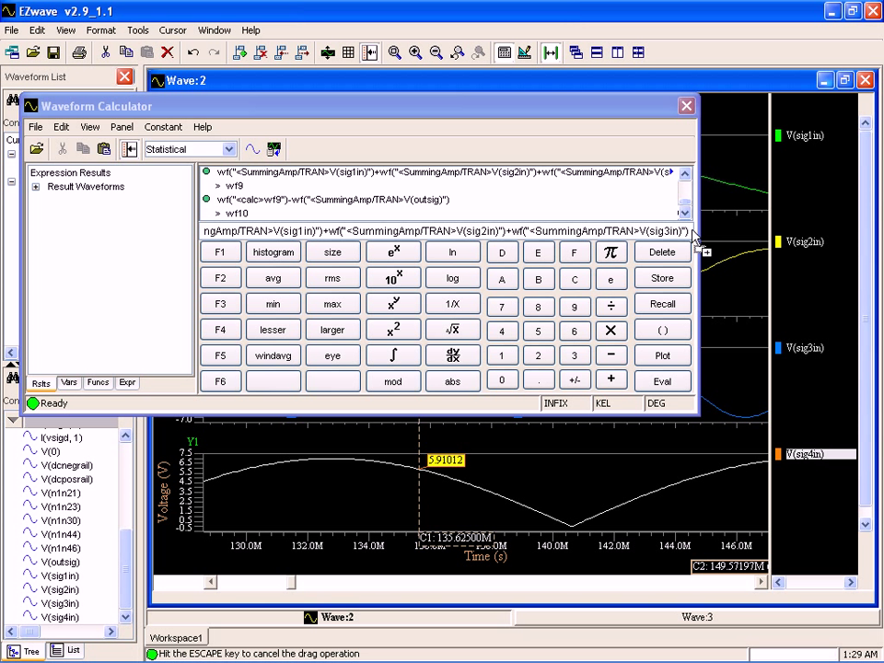
{"action": "left_click_drag", "start_coordinate": [698, 238], "coordinate": [809, 454]}
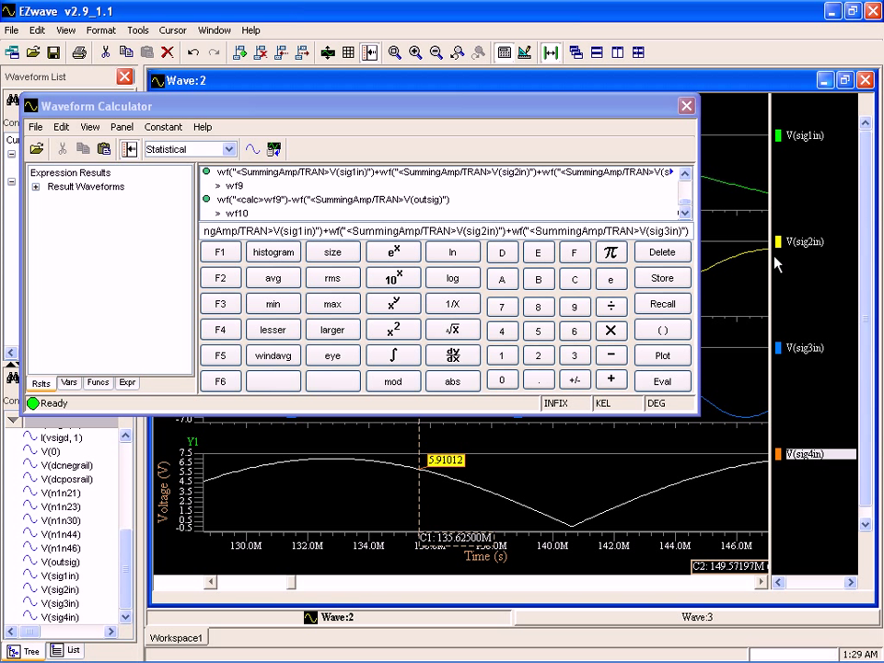
{"action": "key", "text": "i"}
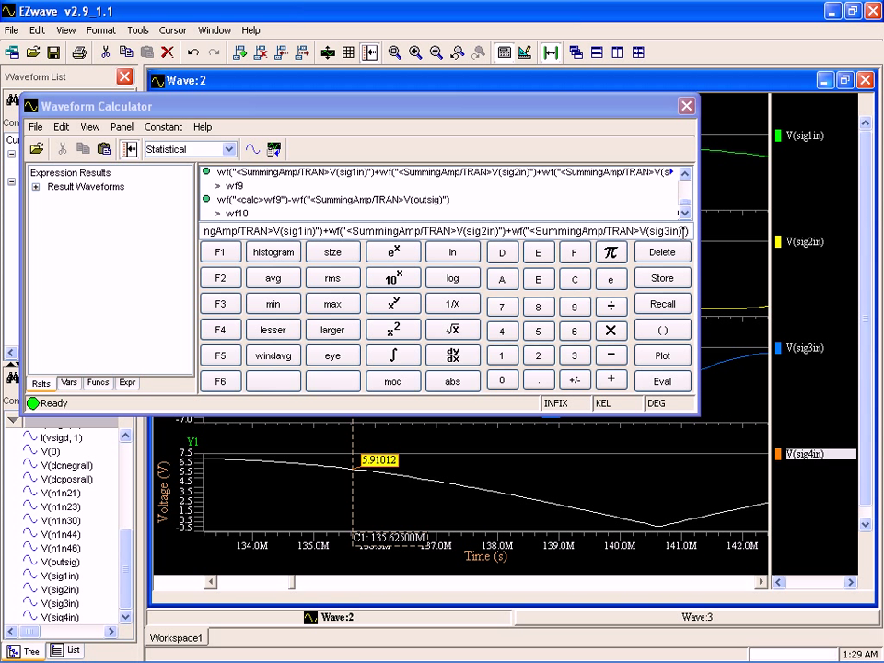
{"action": "key", "text": "i"}
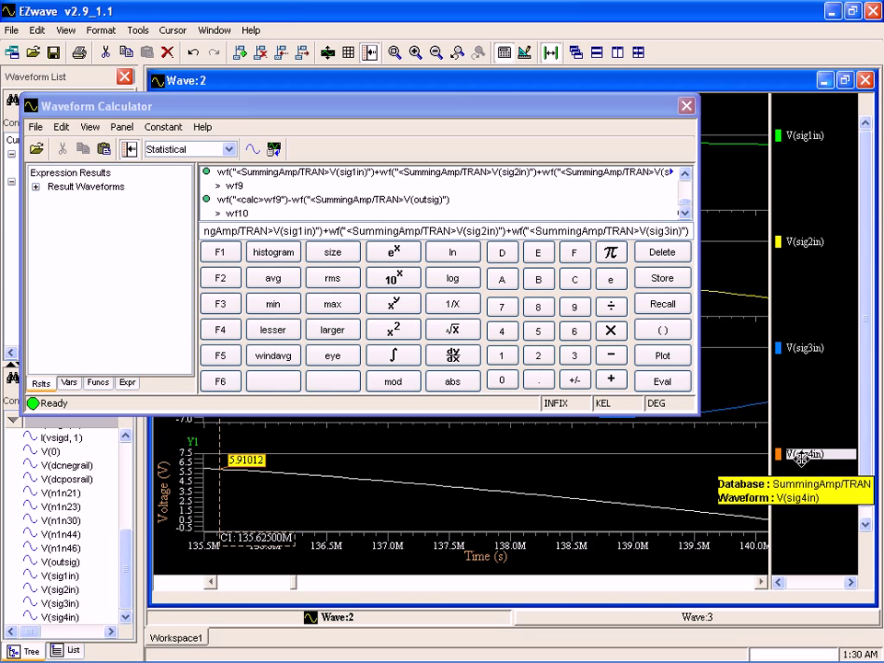
Step: Switch the calculator to Trigonometric functions and append + V(sig4in) to the expression
{"action": "left_click", "coordinate": [229, 150]}
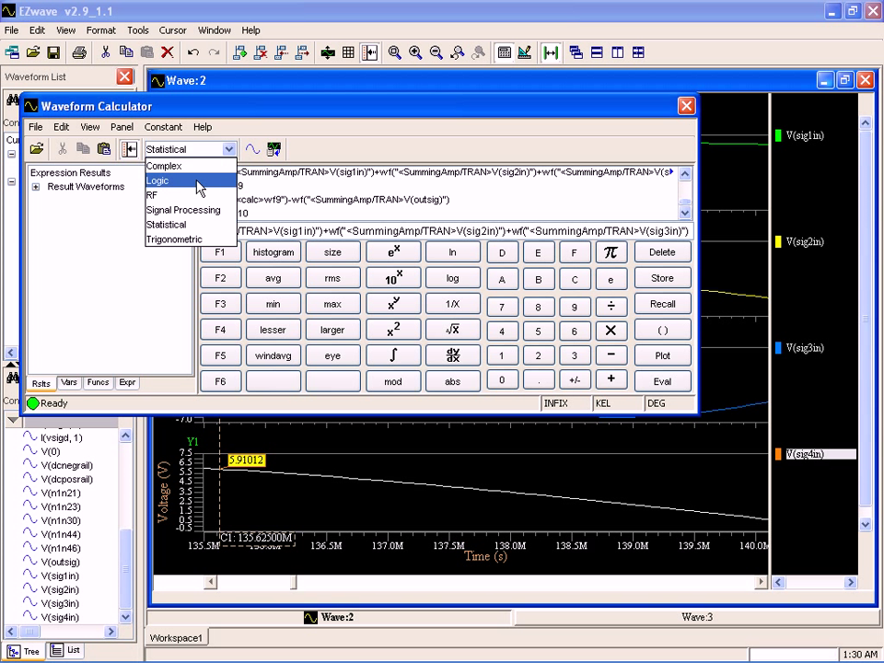
{"action": "left_click", "coordinate": [188, 238]}
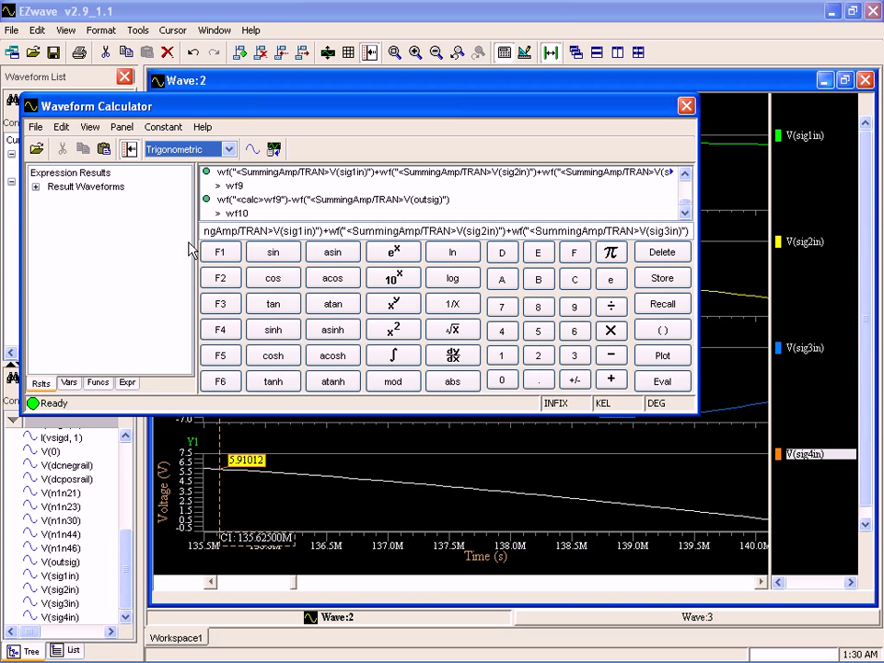
{"action": "left_click", "coordinate": [613, 380]}
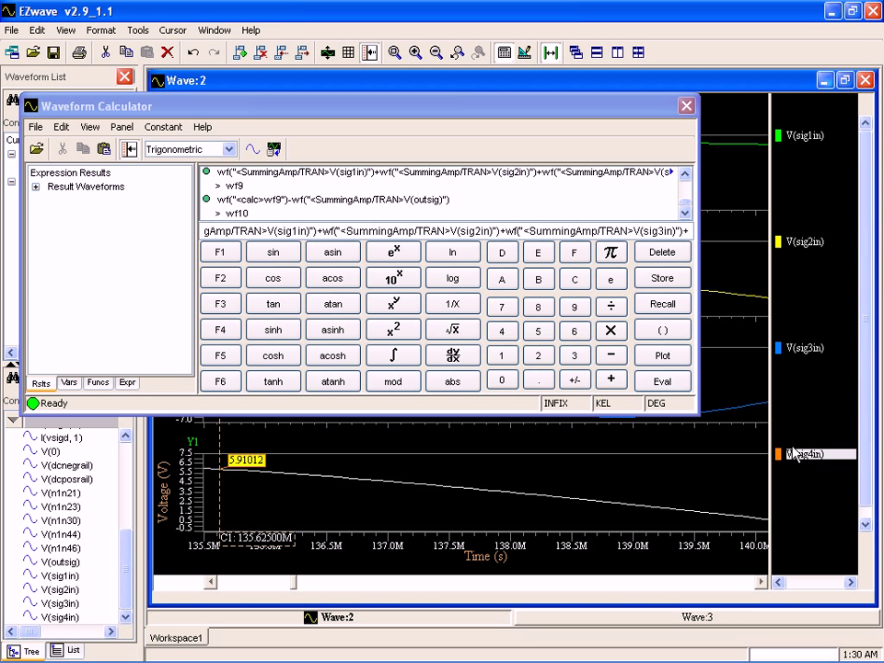
{"action": "left_click_drag", "start_coordinate": [797, 455], "coordinate": [693, 235]}
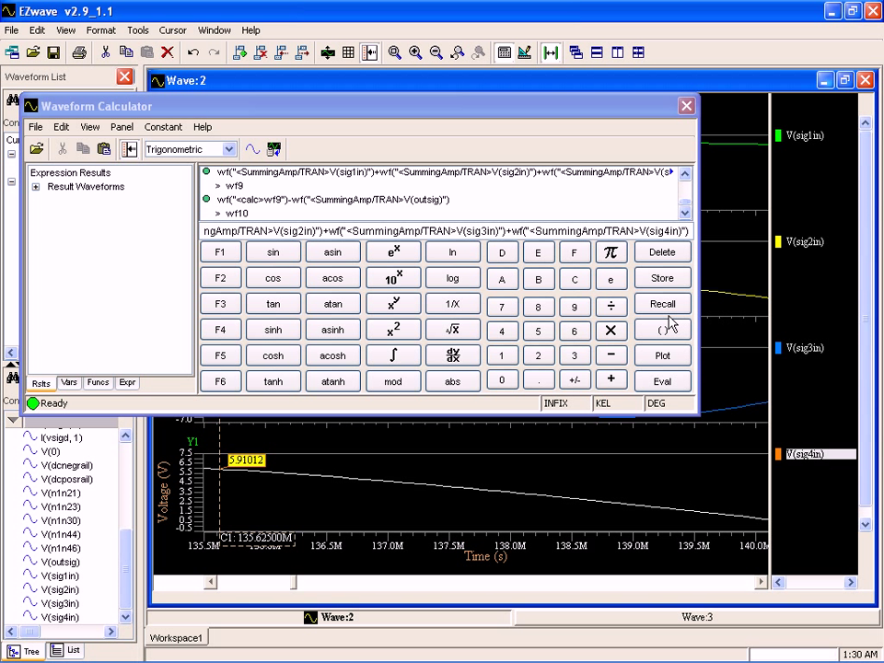
Step: Evaluate the four-input sum as wf11, close the calculator, and view the full 0–1 s range
{"action": "left_click", "coordinate": [672, 387]}
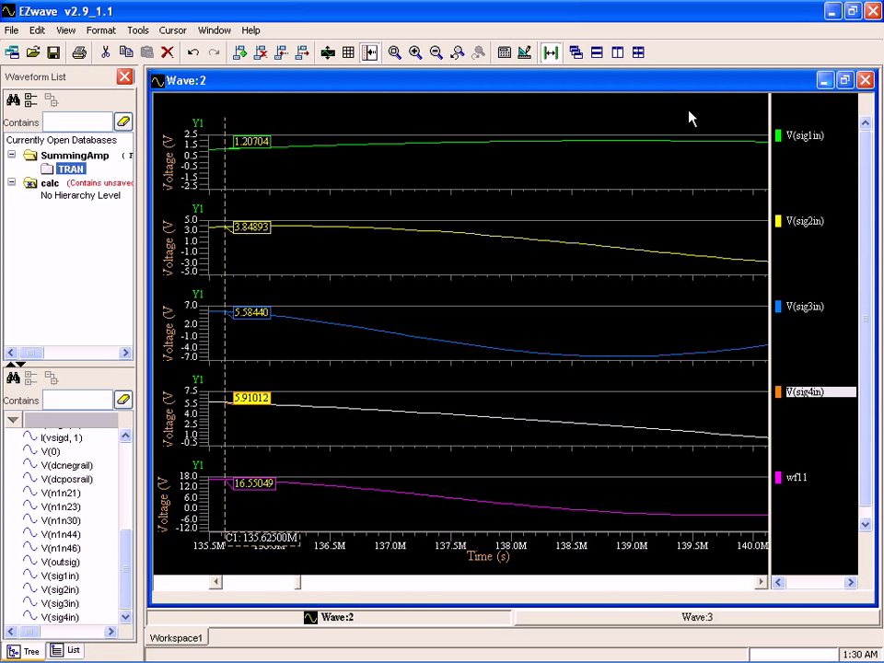
{"action": "left_click", "coordinate": [686, 107]}
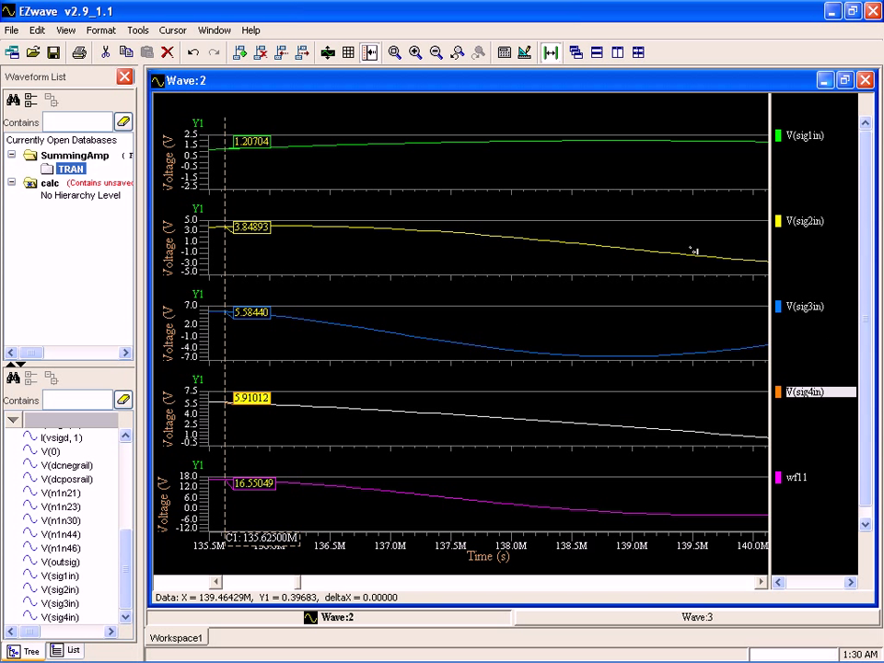
{"action": "left_click", "coordinate": [394, 54]}
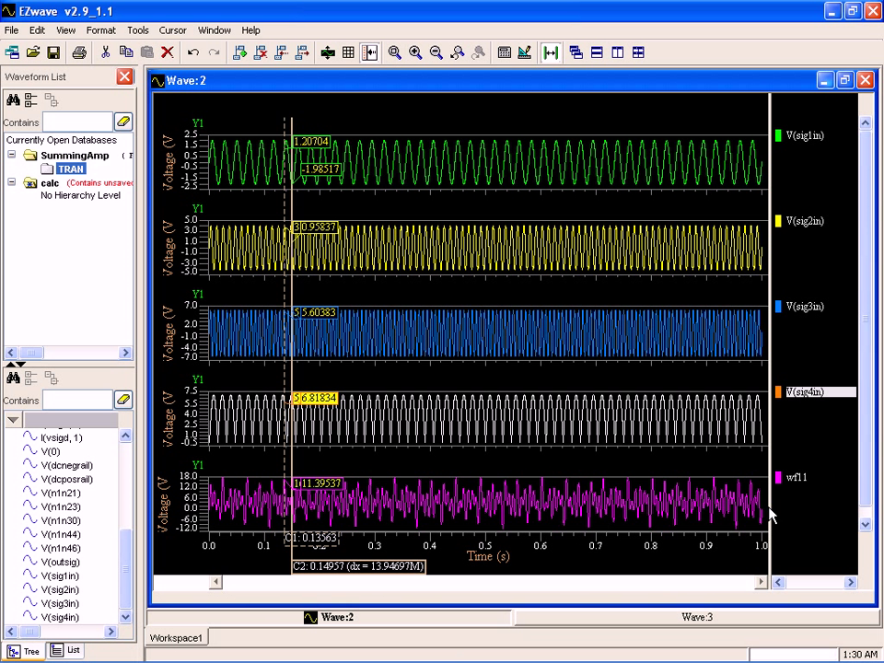
Step: Add V(outsig) from the waveform list as a new plot row in Wave:2
{"action": "mouse_move", "coordinate": [796, 475]}
{"action": "left_click", "coordinate": [57, 562]}
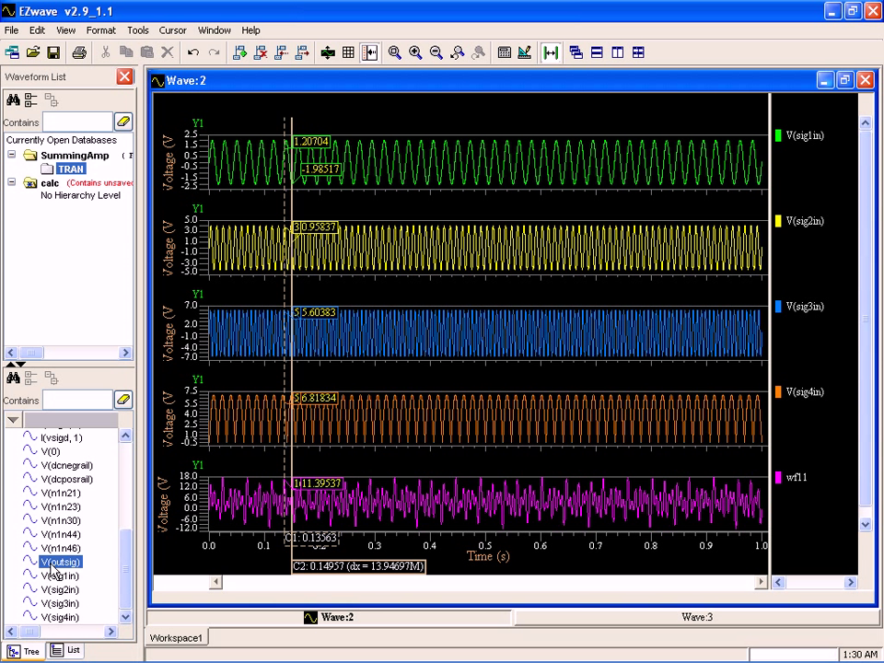
{"action": "left_click_drag", "start_coordinate": [53, 570], "coordinate": [803, 569]}
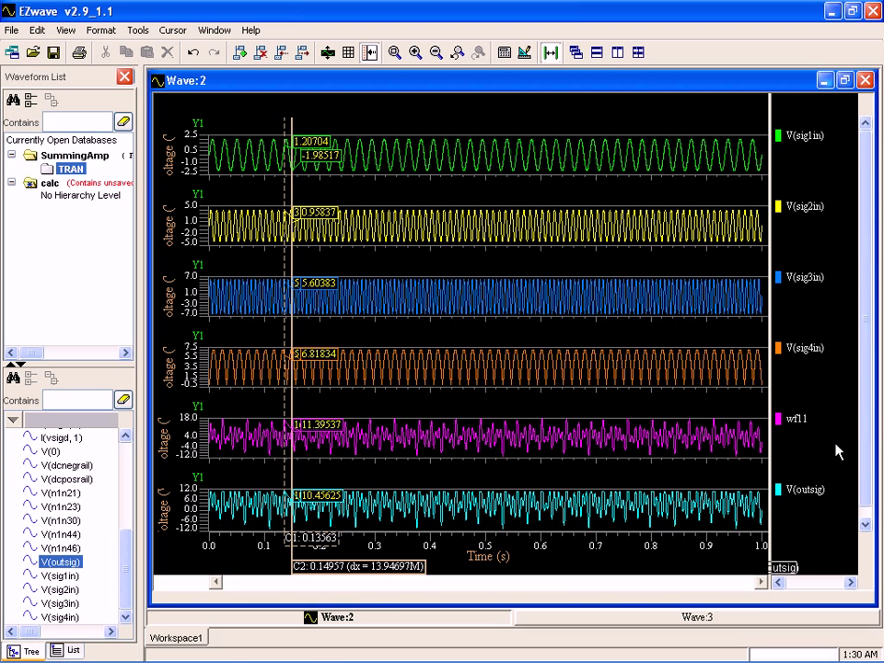
Step: Compute wf11 - V(outsig) in the calculator, producing error waveform wf12 as the bottom row
{"action": "left_click", "coordinate": [504, 58]}
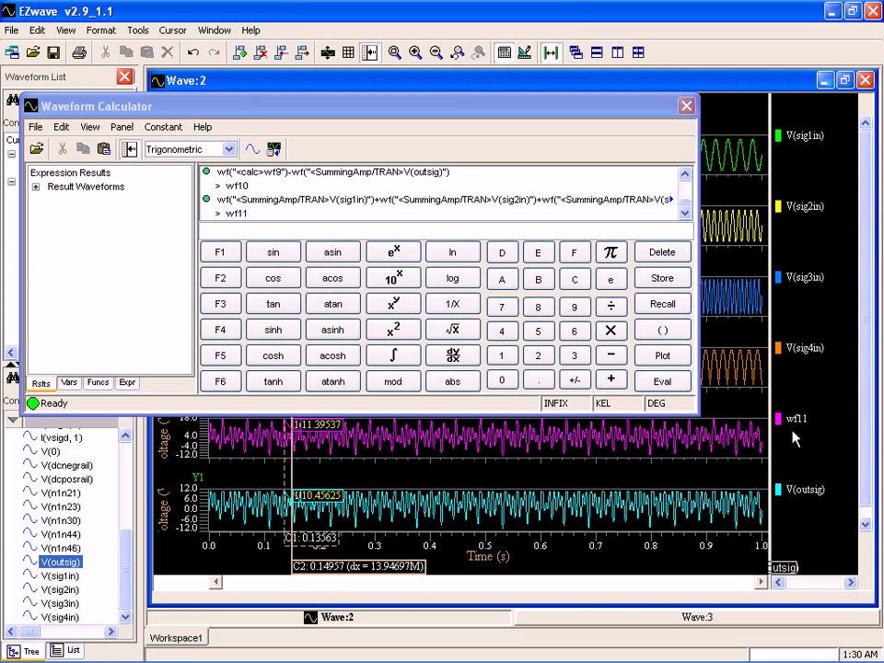
{"action": "mouse_move", "coordinate": [794, 420]}
{"action": "left_mouse_down"}
{"action": "mouse_move", "coordinate": [473, 197]}
{"action": "mouse_move", "coordinate": [418, 197]}
{"action": "mouse_move", "coordinate": [398, 232]}
{"action": "mouse_move", "coordinate": [387, 231]}
{"action": "left_mouse_up"}
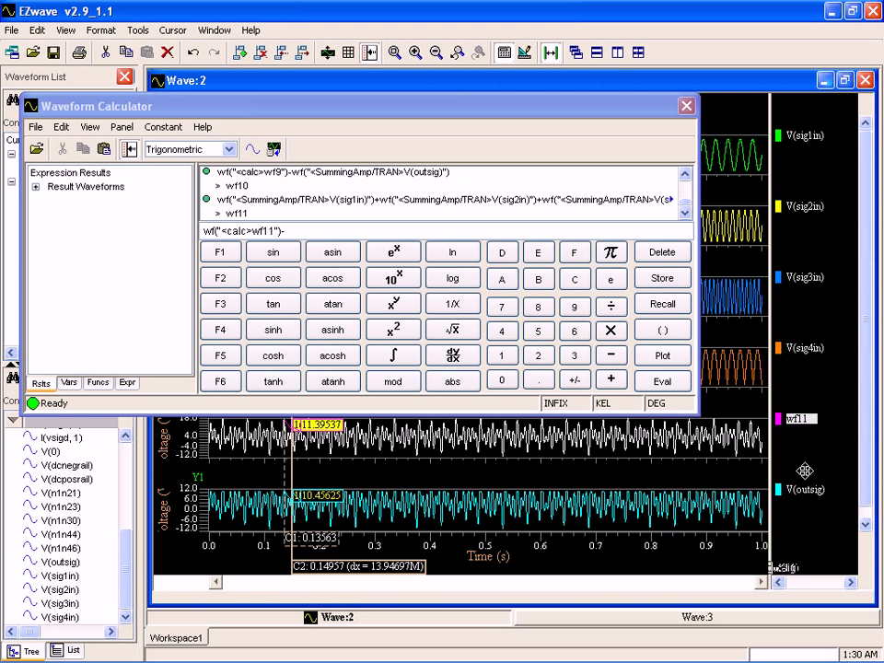
{"action": "mouse_move", "coordinate": [797, 489]}
{"action": "left_mouse_down"}
{"action": "mouse_move", "coordinate": [784, 468]}
{"action": "mouse_move", "coordinate": [372, 232]}
{"action": "mouse_move", "coordinate": [330, 232]}
{"action": "left_mouse_up"}
{"action": "type", "text": "-"}
{"action": "key", "text": "Return"}
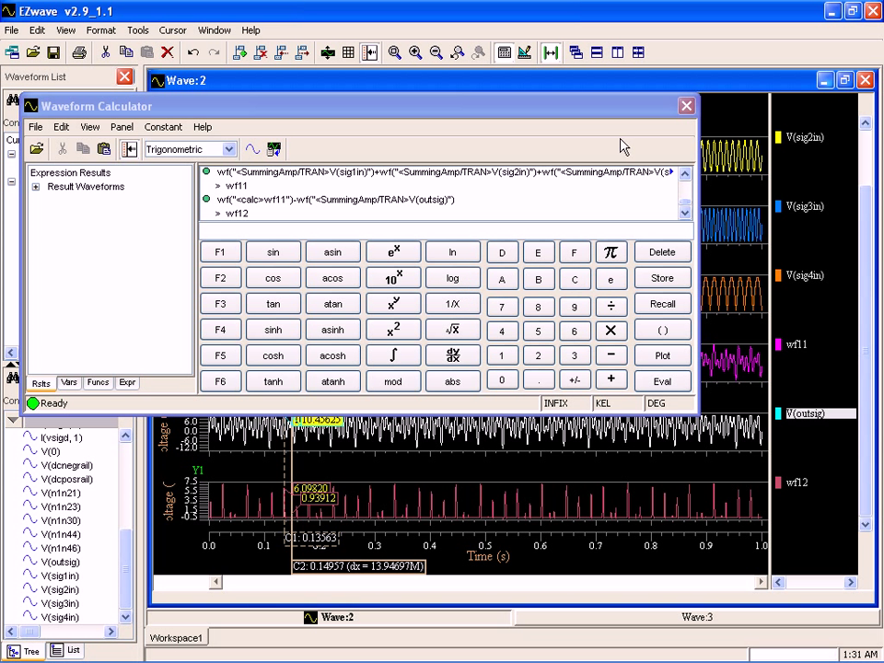
{"action": "left_click", "coordinate": [686, 106]}
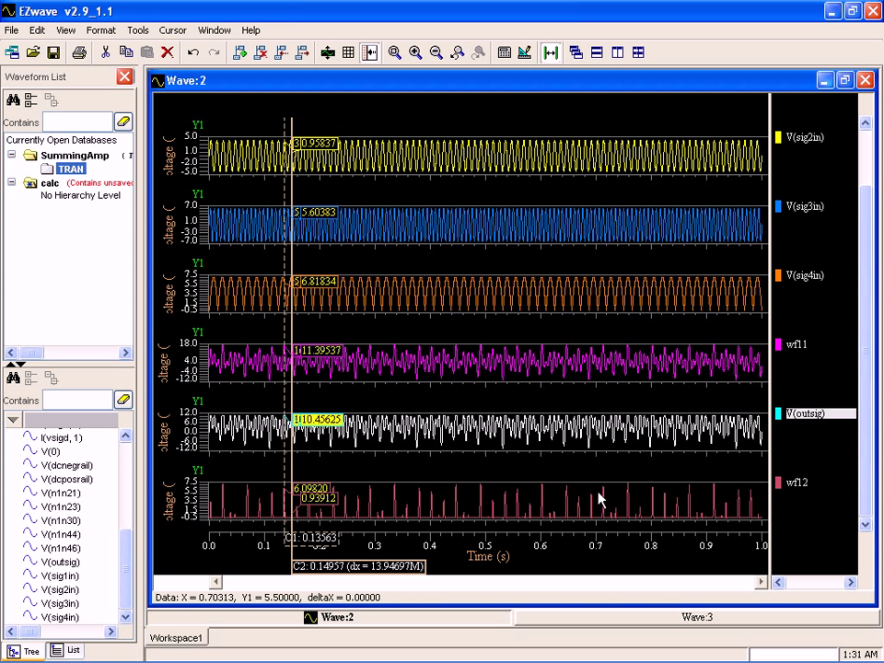
Step: Rescale V(sig2in) and wf12 (4.5–8.5) voltage axes and zoom time to about 649–656M
{"action": "left_click_drag", "start_coordinate": [433, 140], "coordinate": [379, 137]}
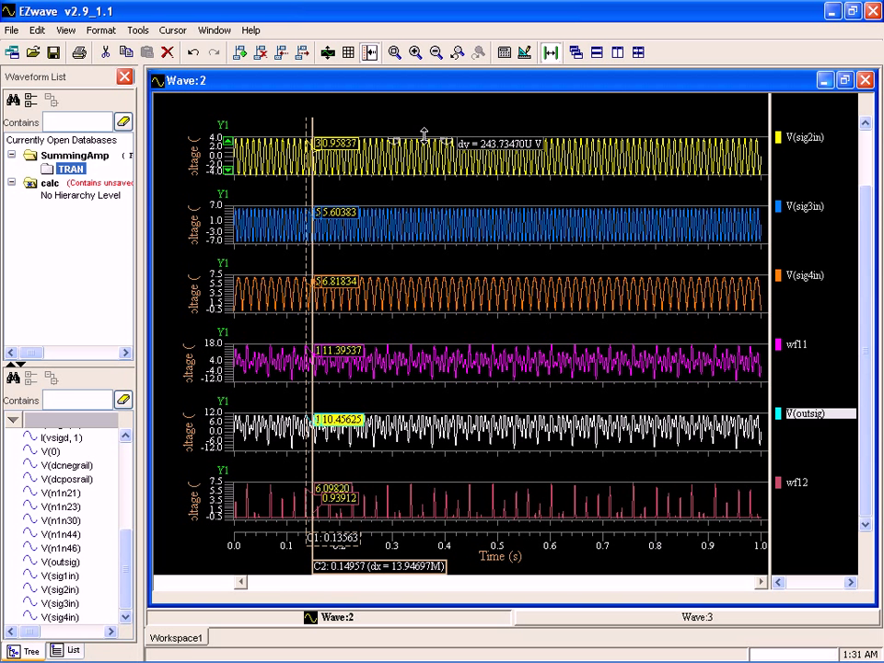
{"action": "left_click_drag", "start_coordinate": [423, 142], "coordinate": [405, 140]}
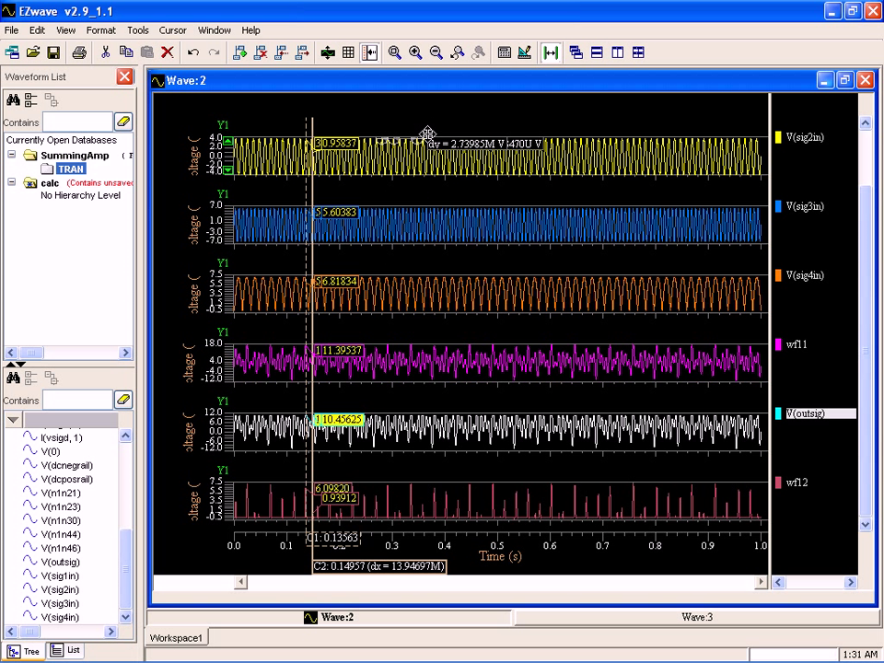
{"action": "left_click", "coordinate": [550, 53]}
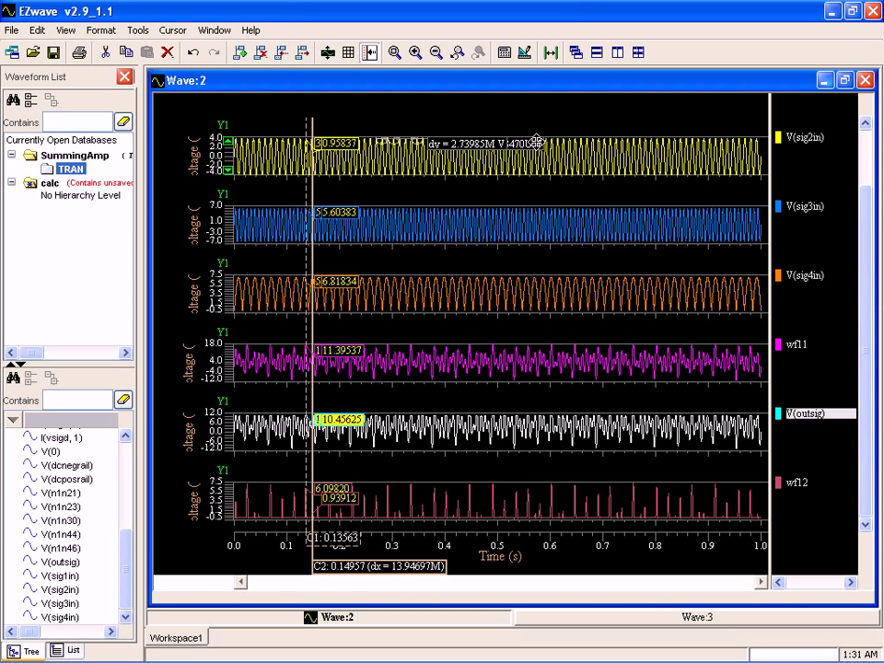
{"action": "left_click_drag", "start_coordinate": [608, 136], "coordinate": [555, 137]}
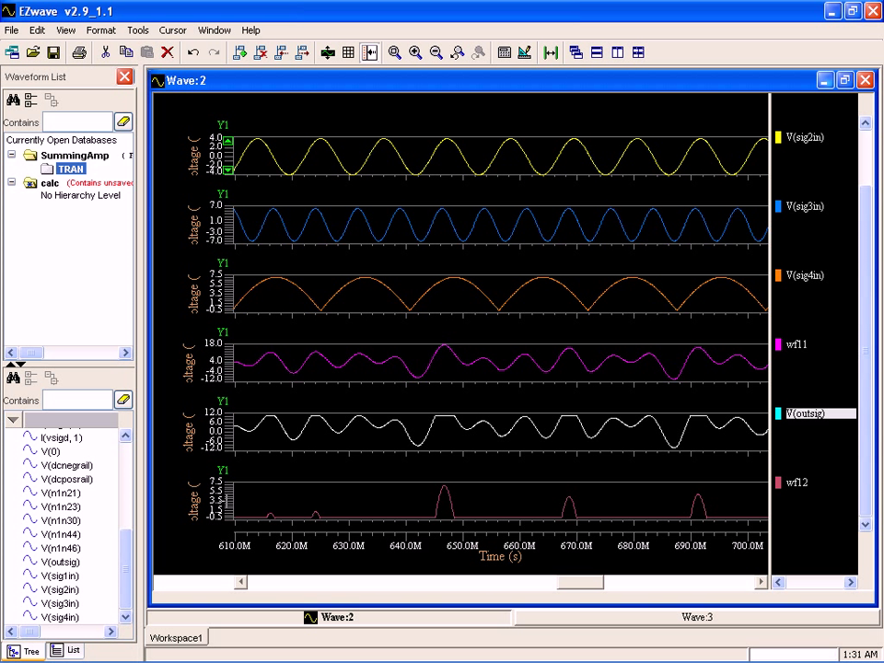
{"action": "left_click_drag", "start_coordinate": [235, 499], "coordinate": [246, 478]}
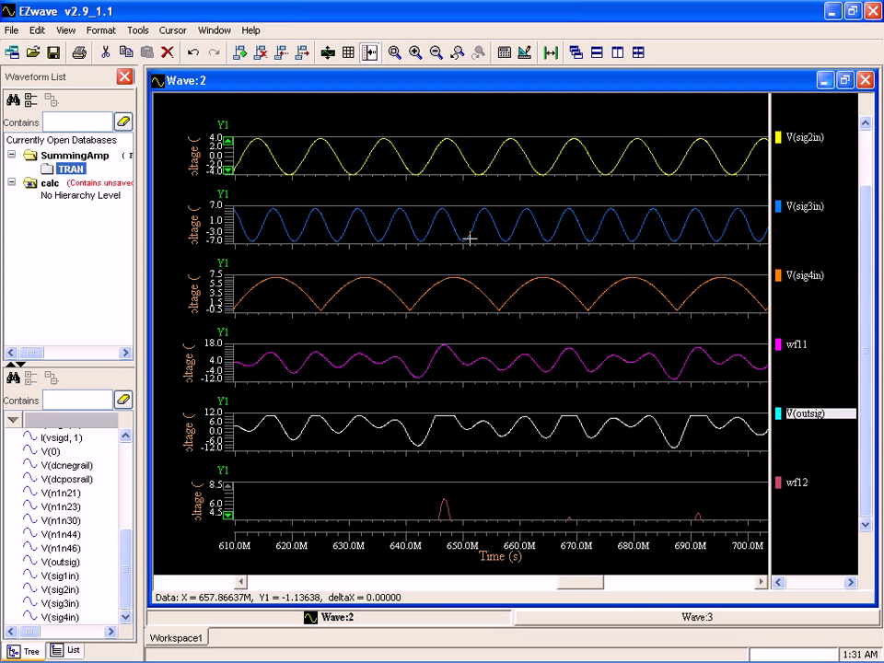
{"action": "mouse_move", "coordinate": [502, 134]}
{"action": "left_mouse_down"}
{"action": "mouse_move", "coordinate": [480, 144]}
{"action": "mouse_move", "coordinate": [456, 136]}
{"action": "left_mouse_up"}
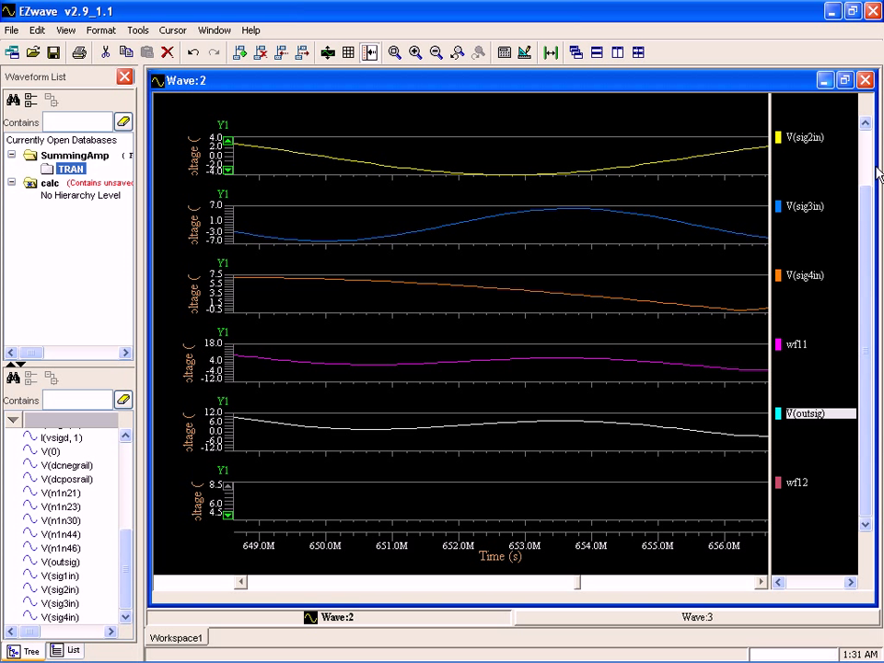
{"action": "mouse_move", "coordinate": [723, 658]}
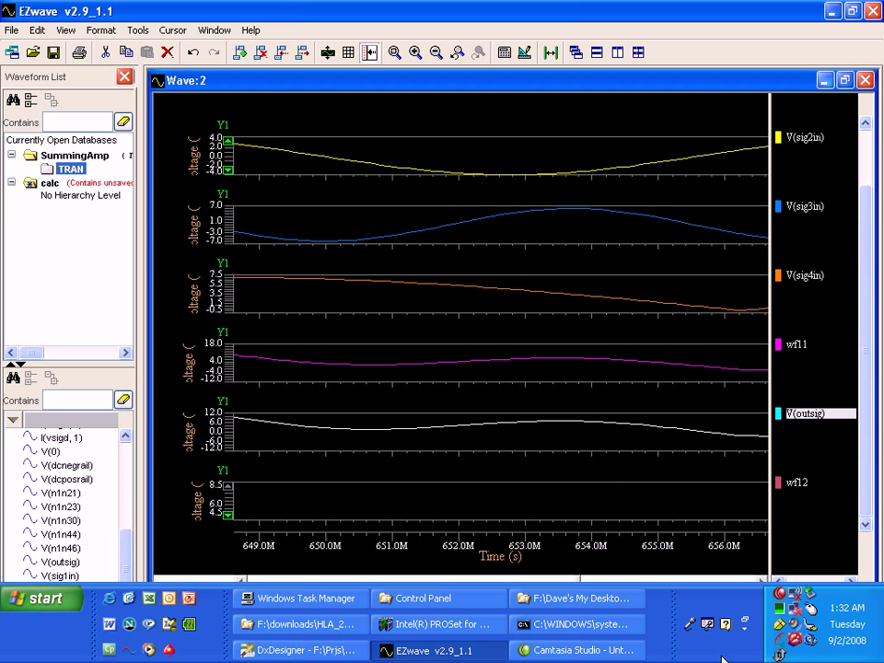